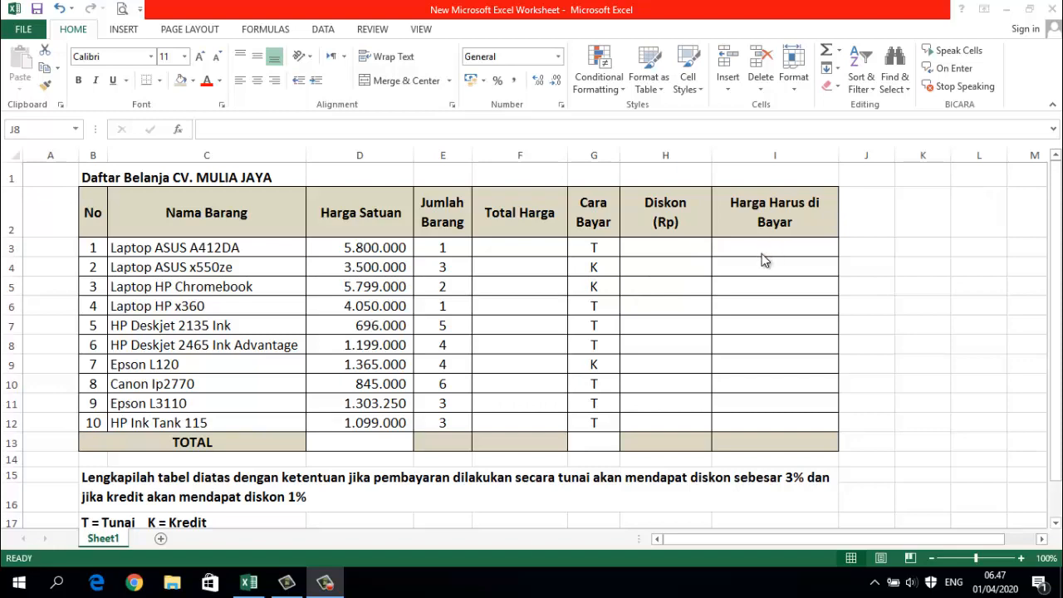
- Read the discount rules and the instructions for the totals below the shopping table
scroll(762, 253, down, 3)
scroll(761, 253, up, 3)
scroll(315, 503, down, 1)
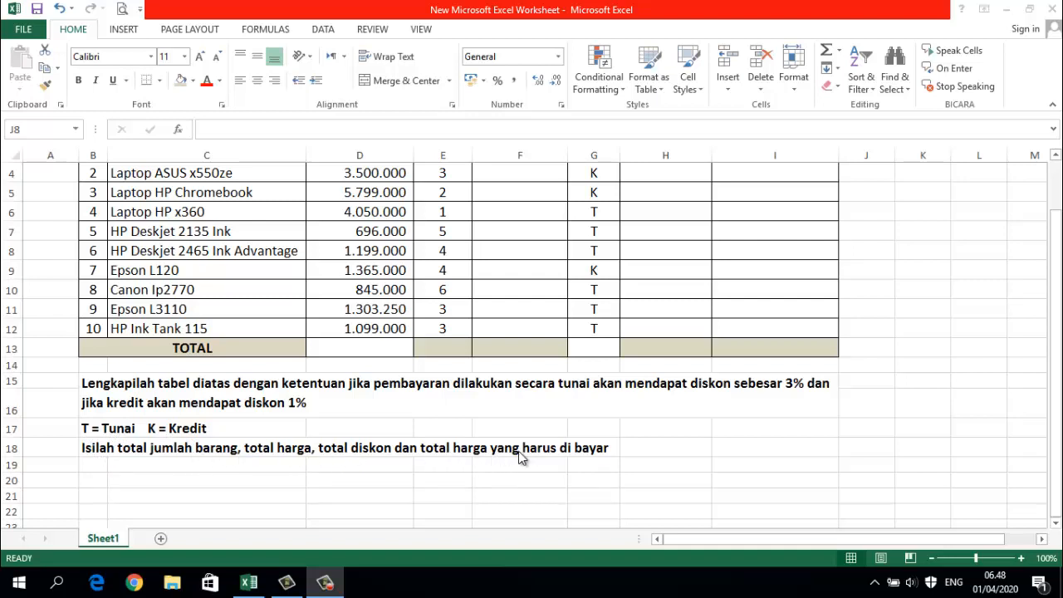
scroll(523, 458, up, 1)
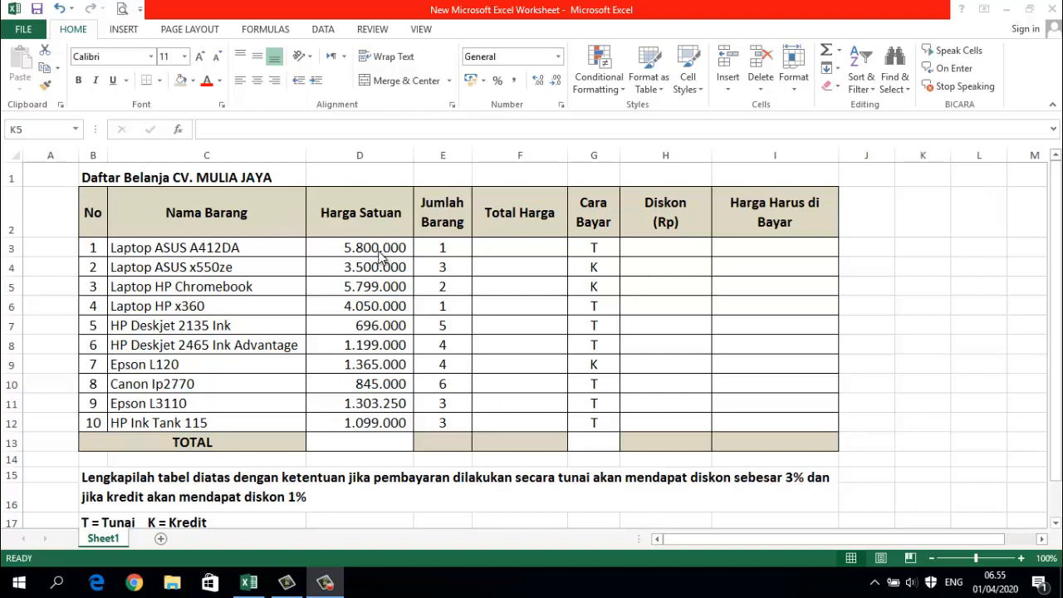
- Calculate the first item's Total Harga in F3 as =D3*E3 and fill the formula down to F12
click(505, 245)
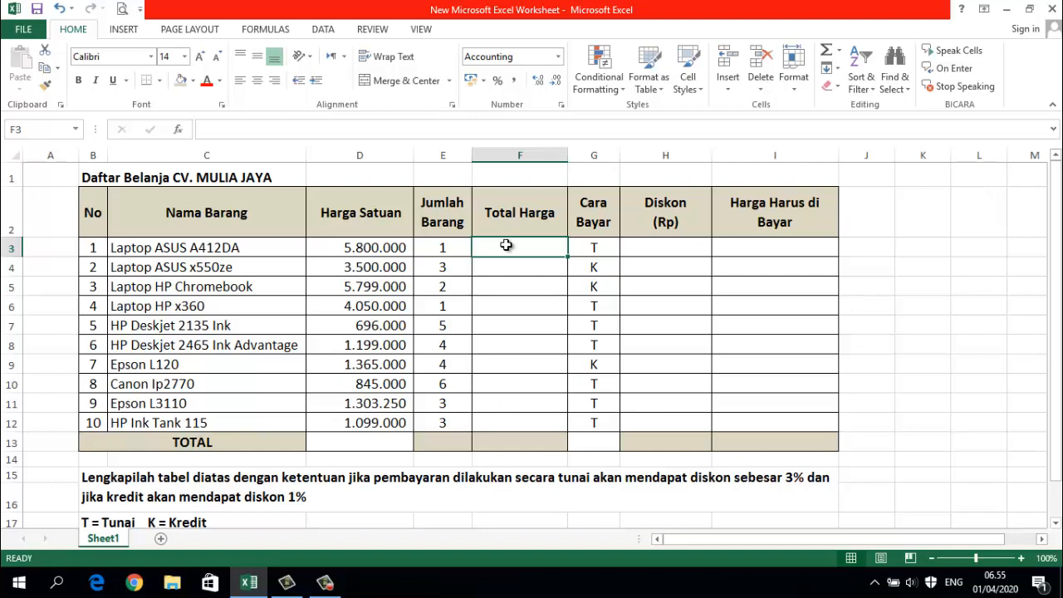
text(=)
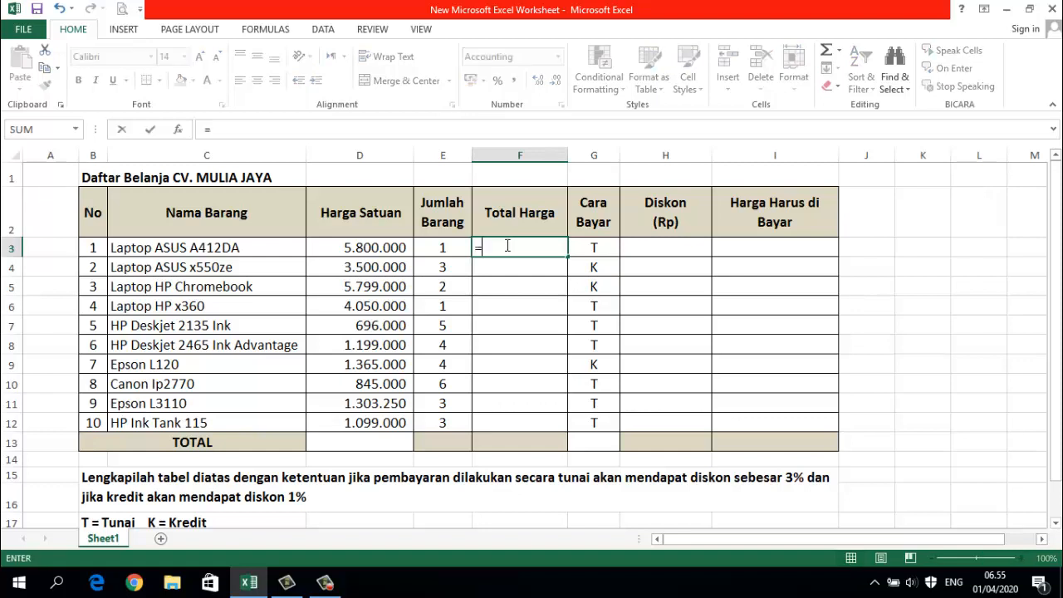
click(377, 247)
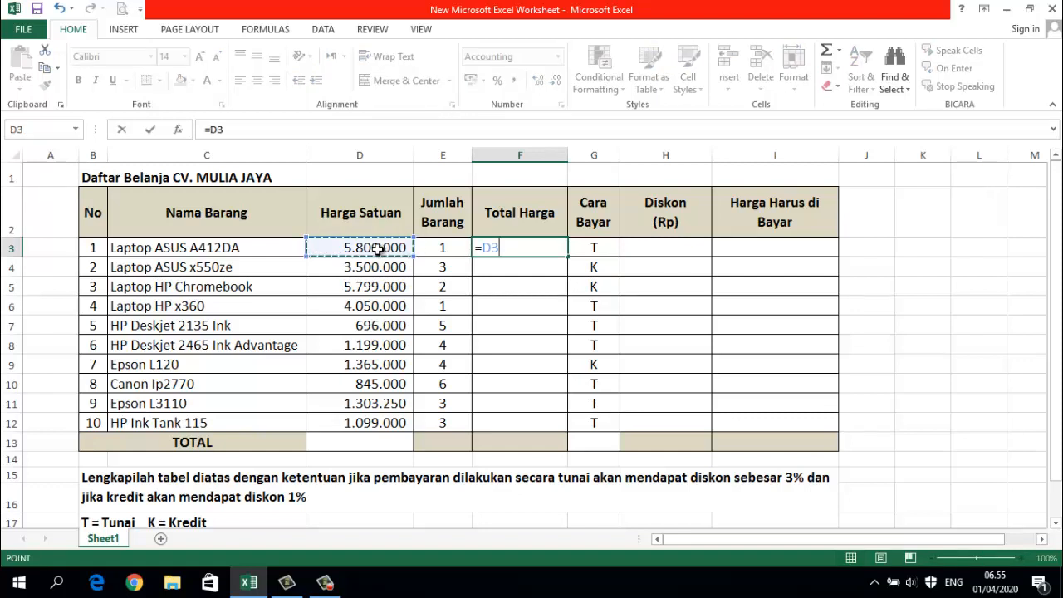
text(*)
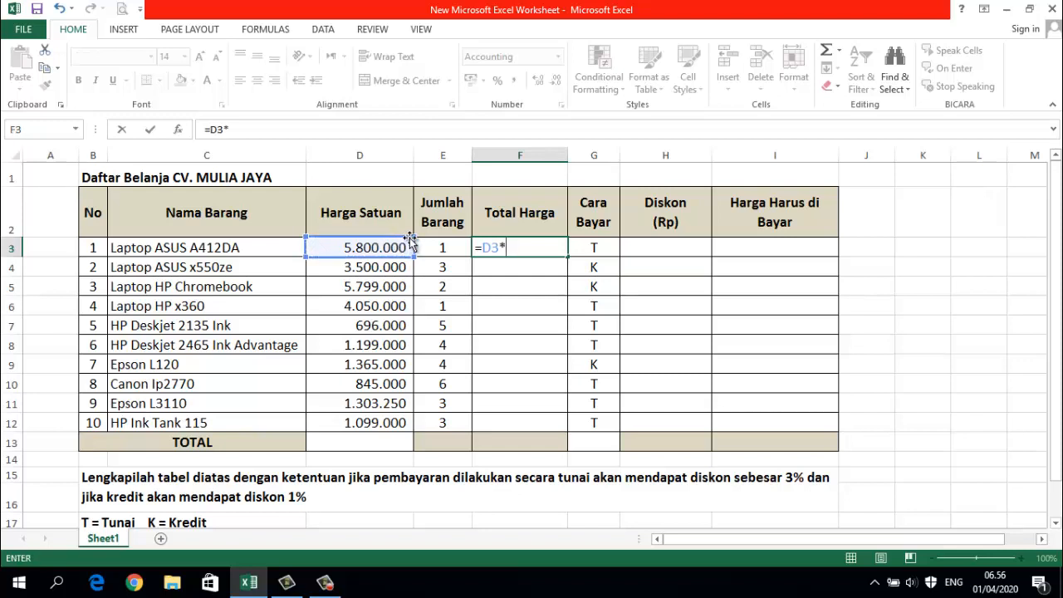
click(435, 249)
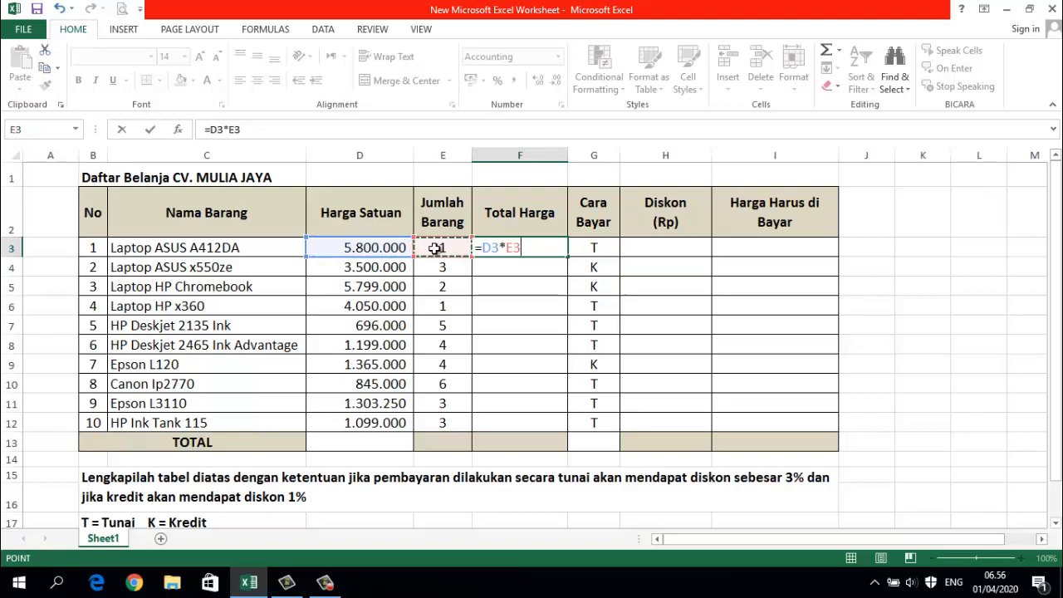
key(Return)
click(509, 251)
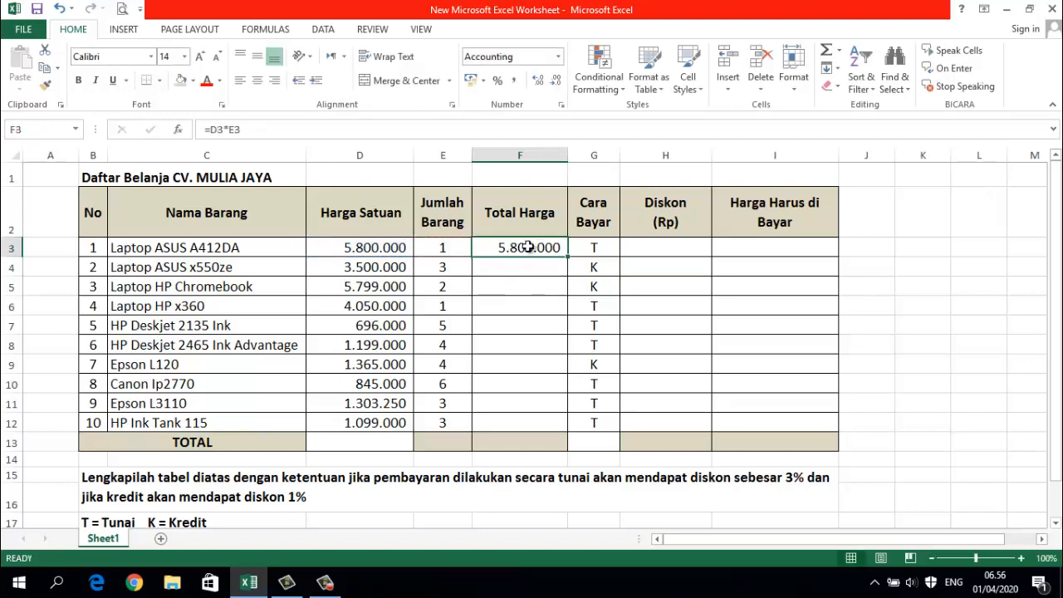
drag(569, 257, 569, 430)
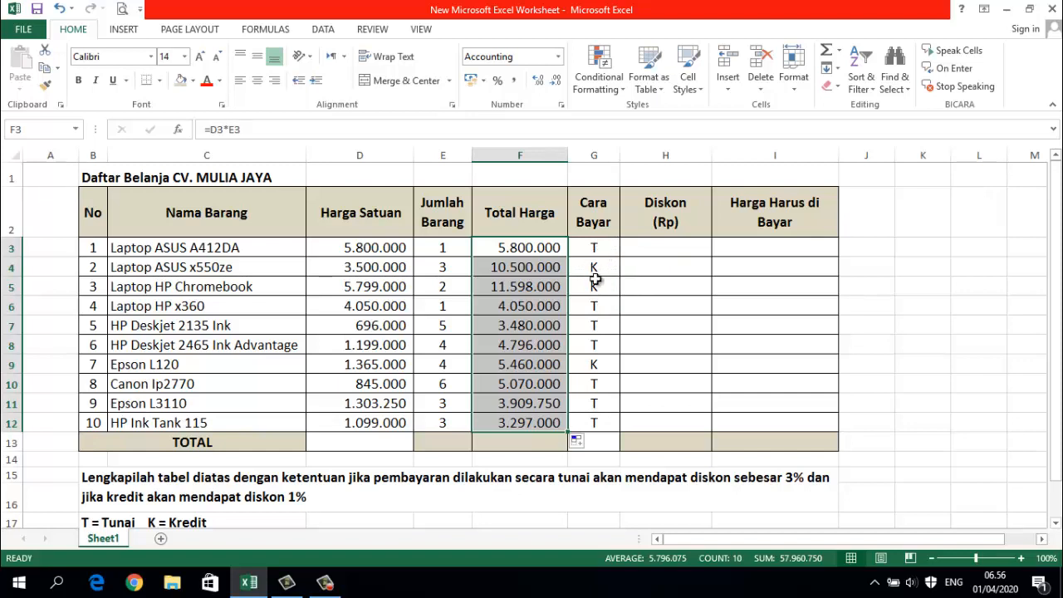
- Start an IF formula in the first Diskon cell, H3, that tests whether G3="T"
click(640, 248)
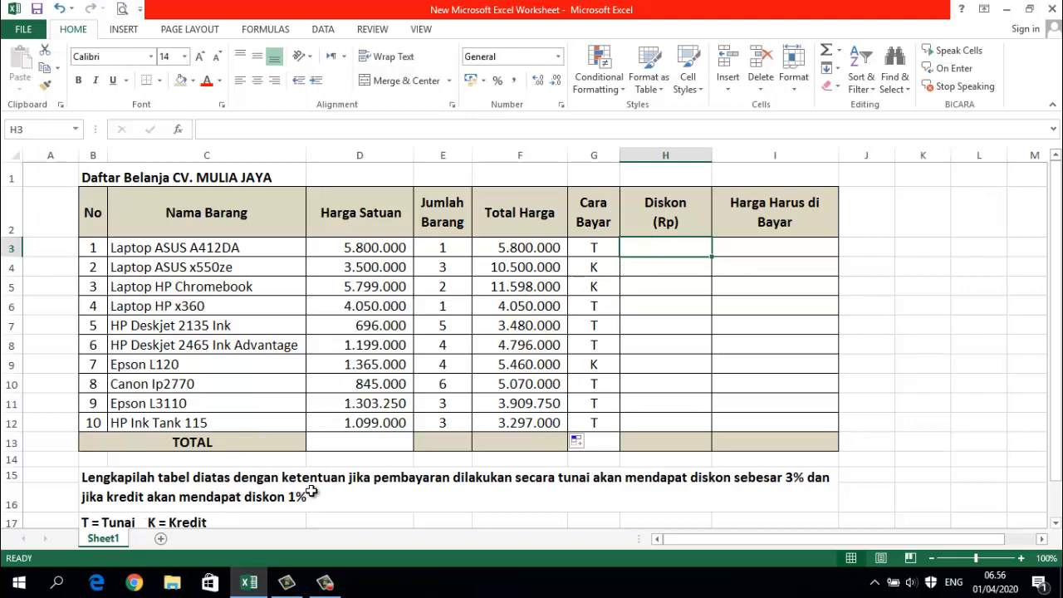
key(F2)
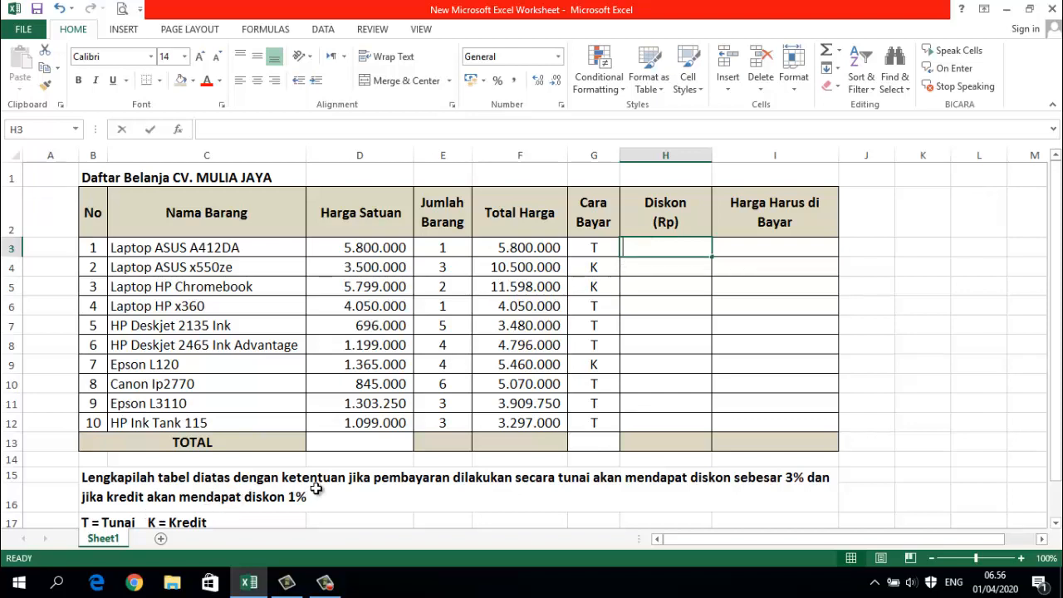
text(=IF)
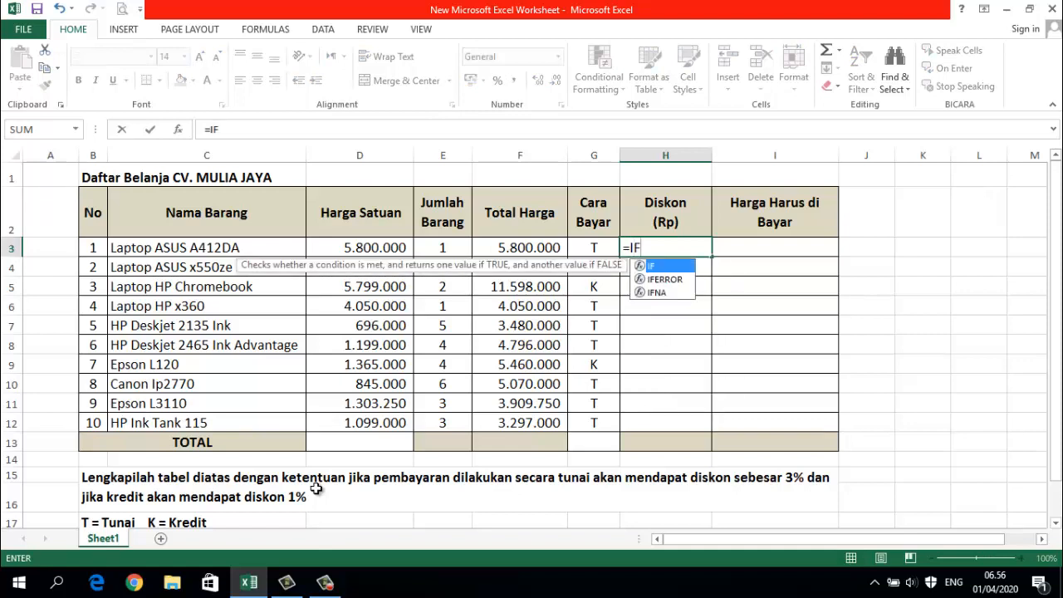
text(()
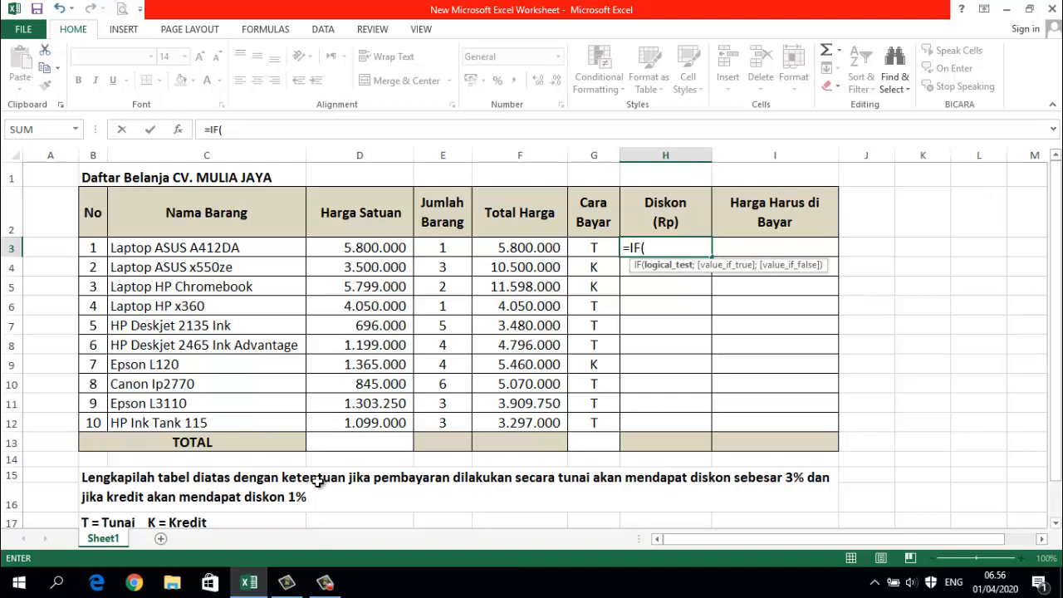
click(602, 246)
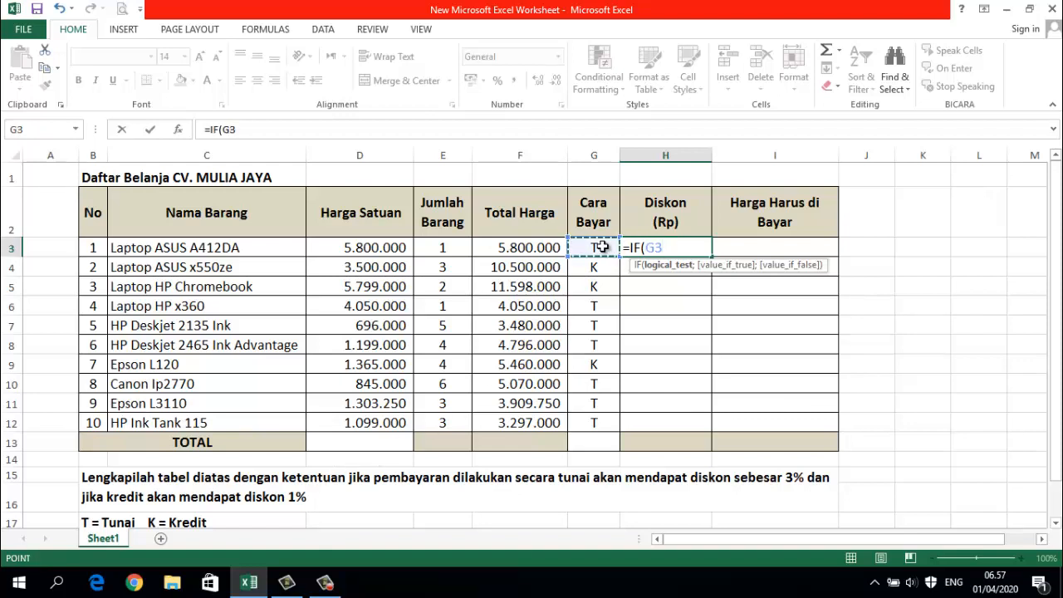
text(=")
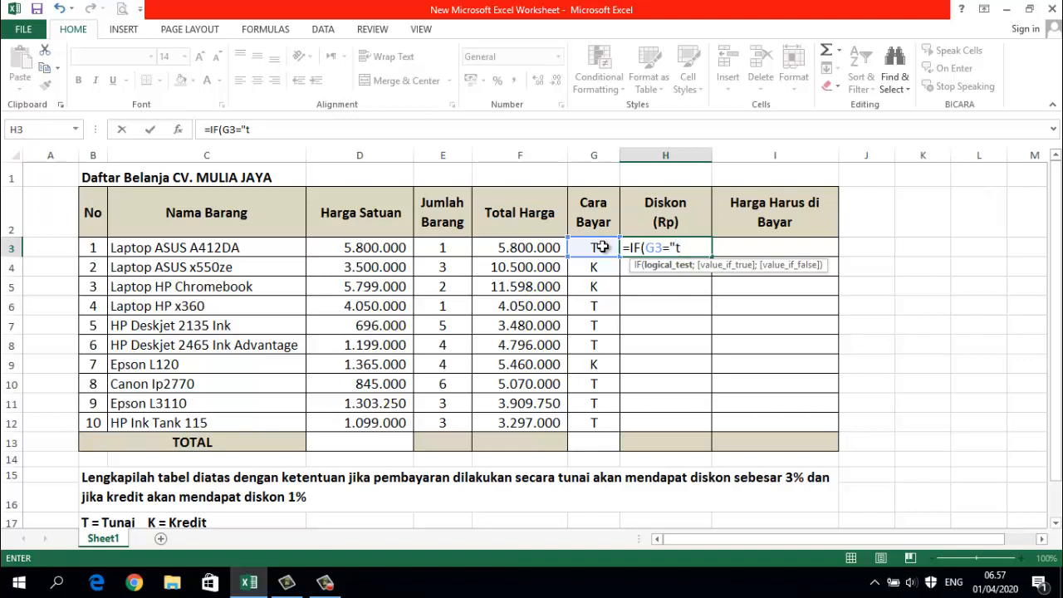
text(T)
- Add (3%*F3) as the value if true in the H3 discount formula
text(;)
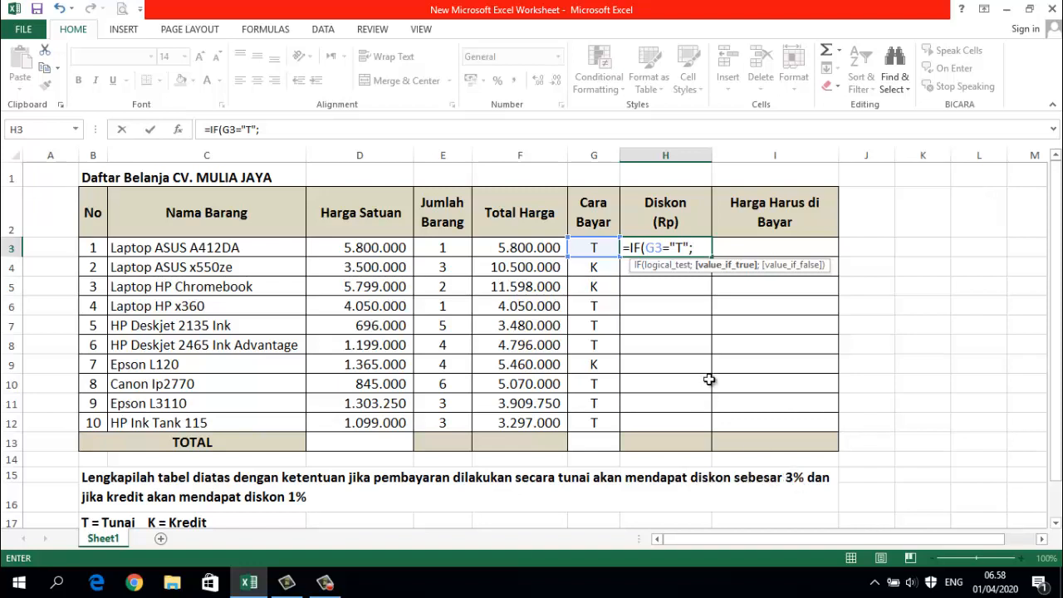
text((3%*)
click(526, 249)
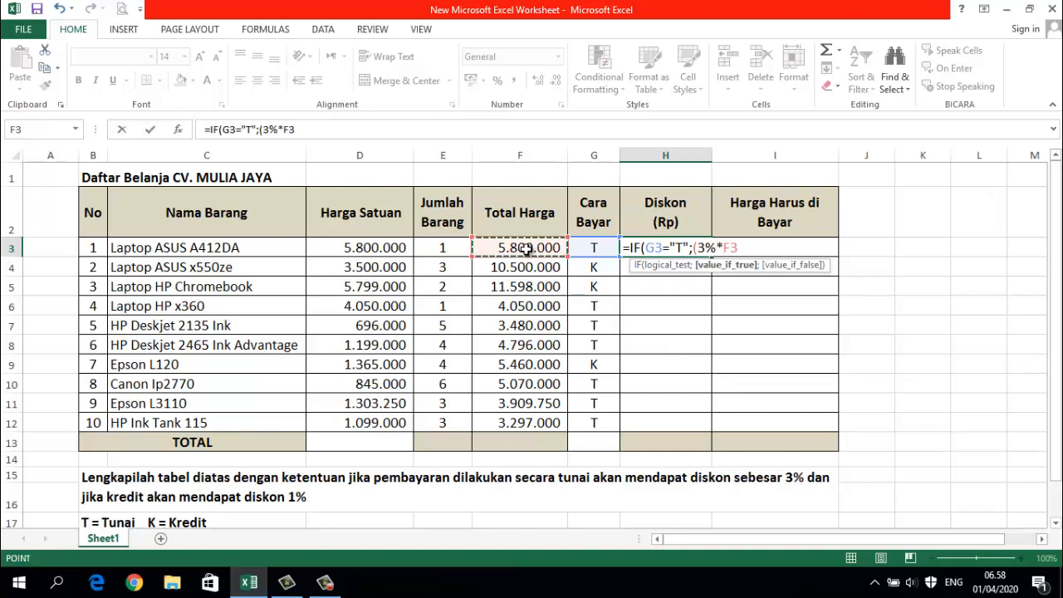
text())
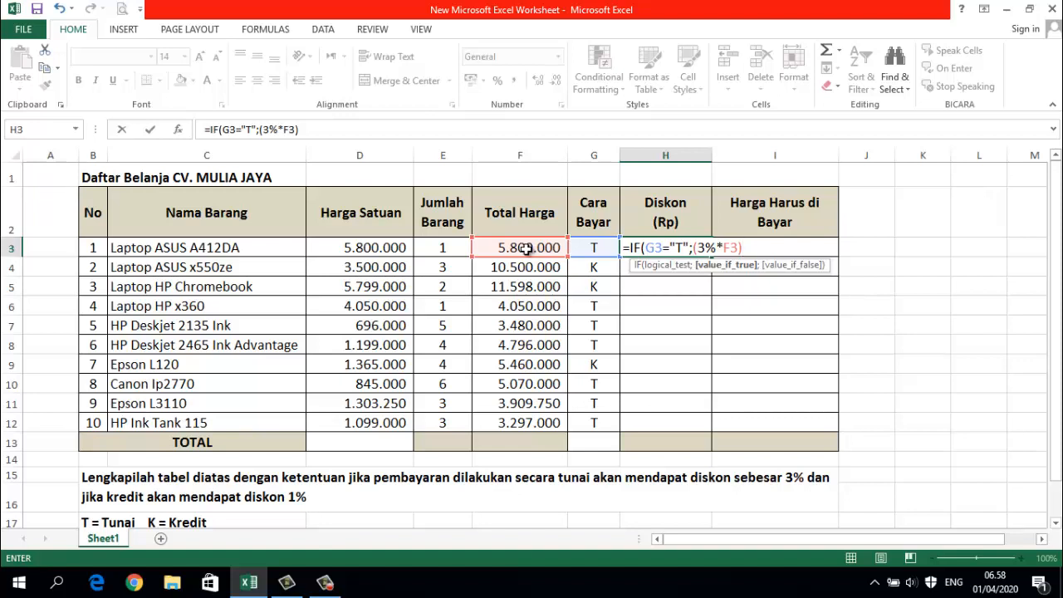
- Complete the H3 discount formula with (1%*F3) as the value if false and commit it
text(;()
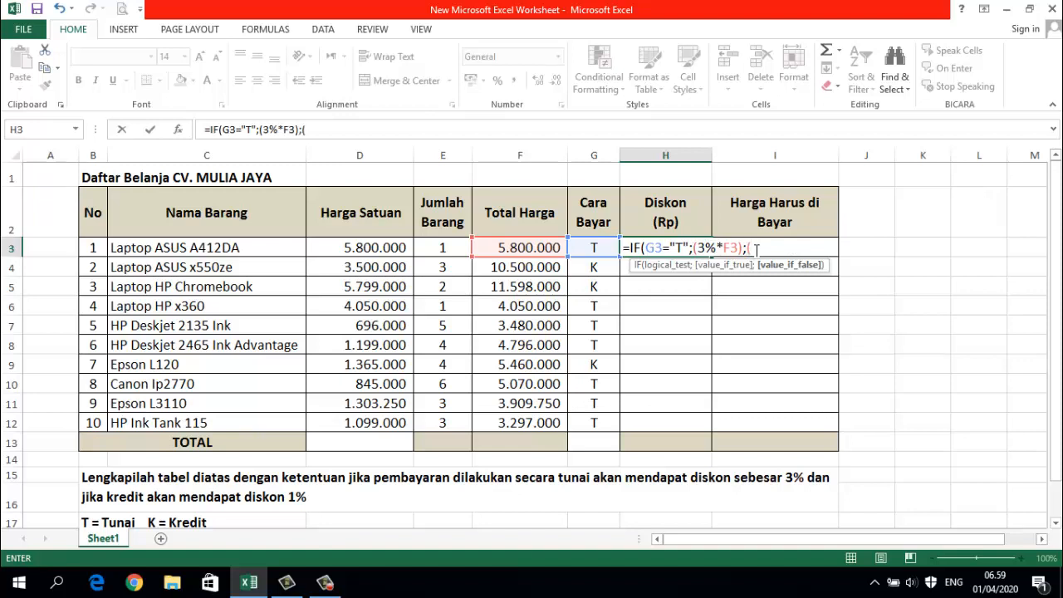
text(1%*)
click(523, 247)
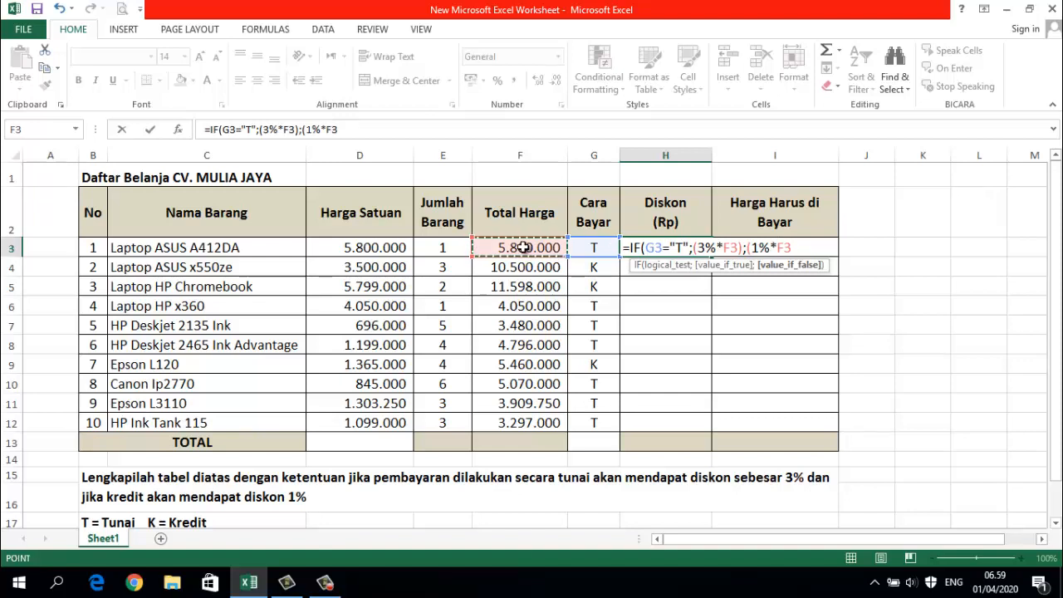
text())
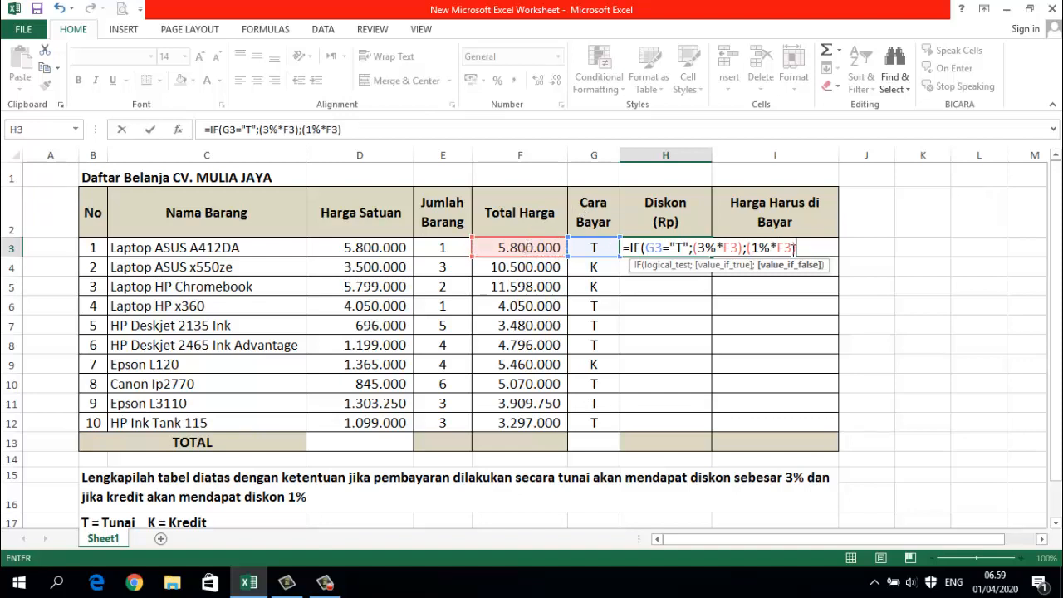
text())
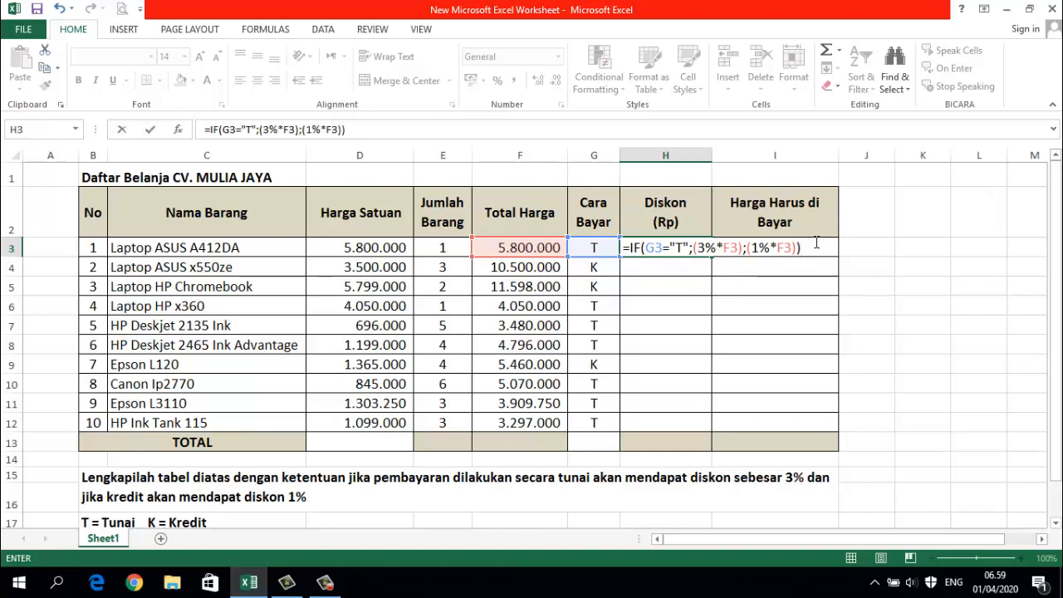
key(Return)
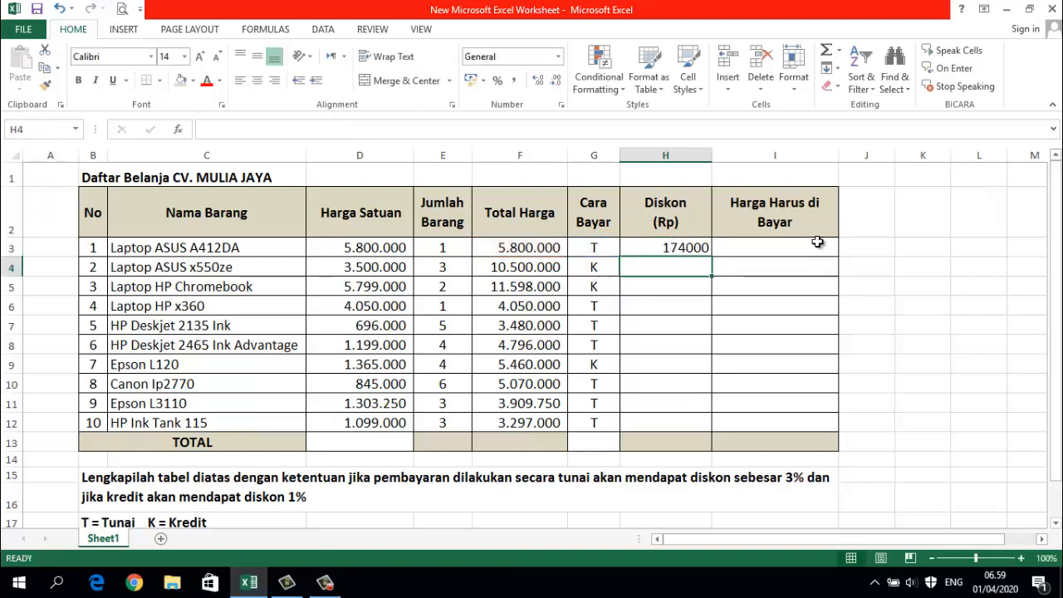
- Fill the H3 discount formula down to H12 and format the discounts with the Comma Style
click(682, 249)
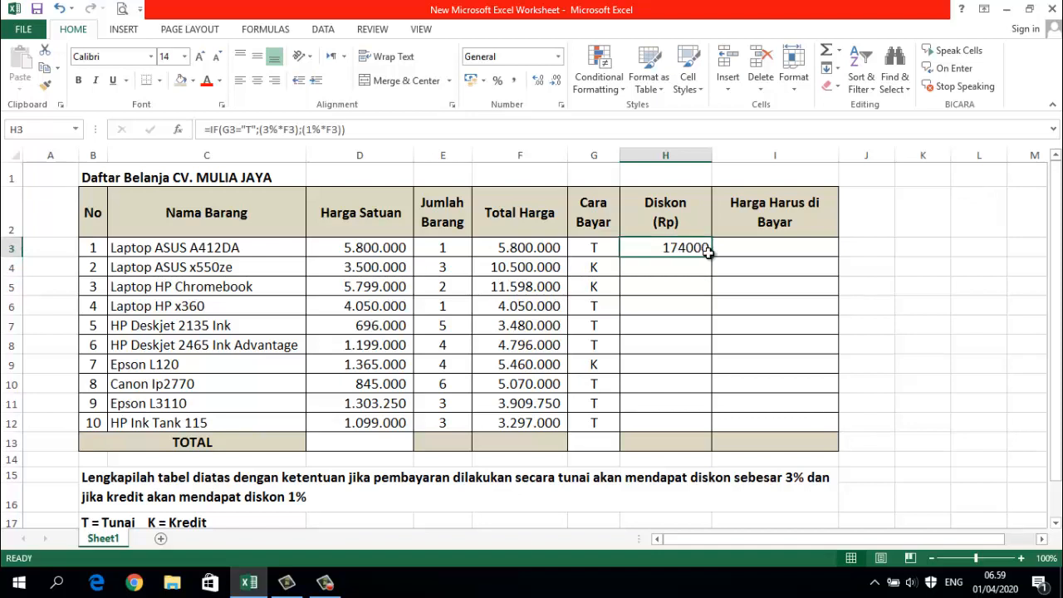
drag(711, 257, 718, 425)
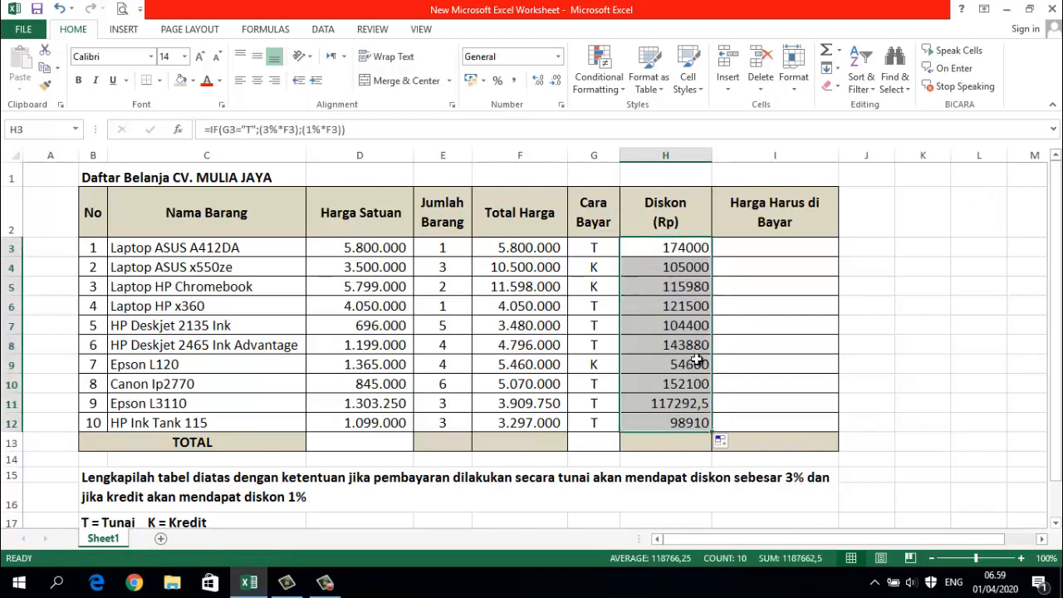
click(514, 83)
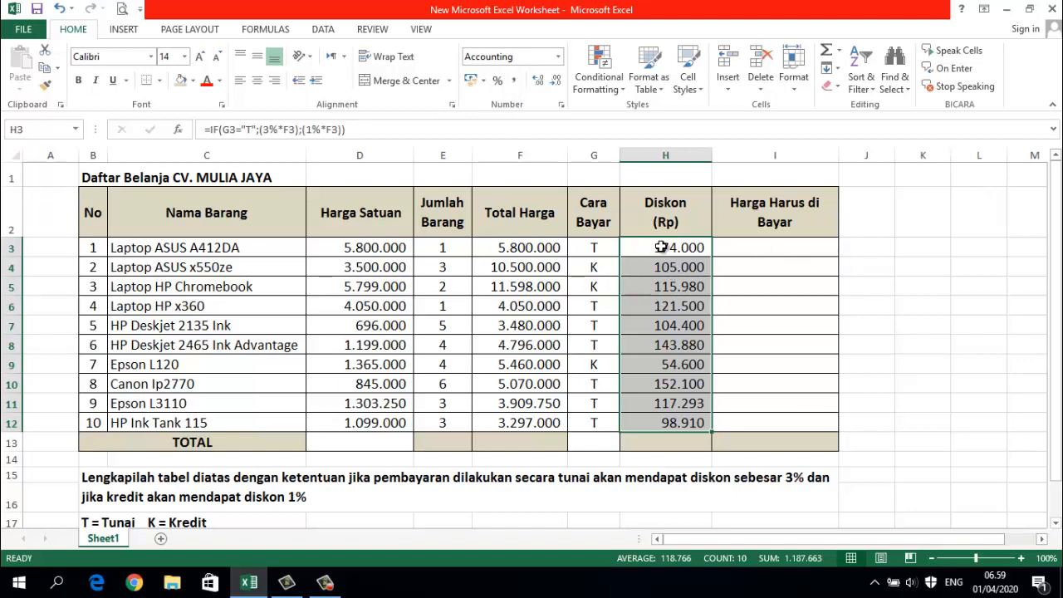
- Start an alternative IF formula in J3, beside the table, that tests whether G3="T"
click(870, 246)
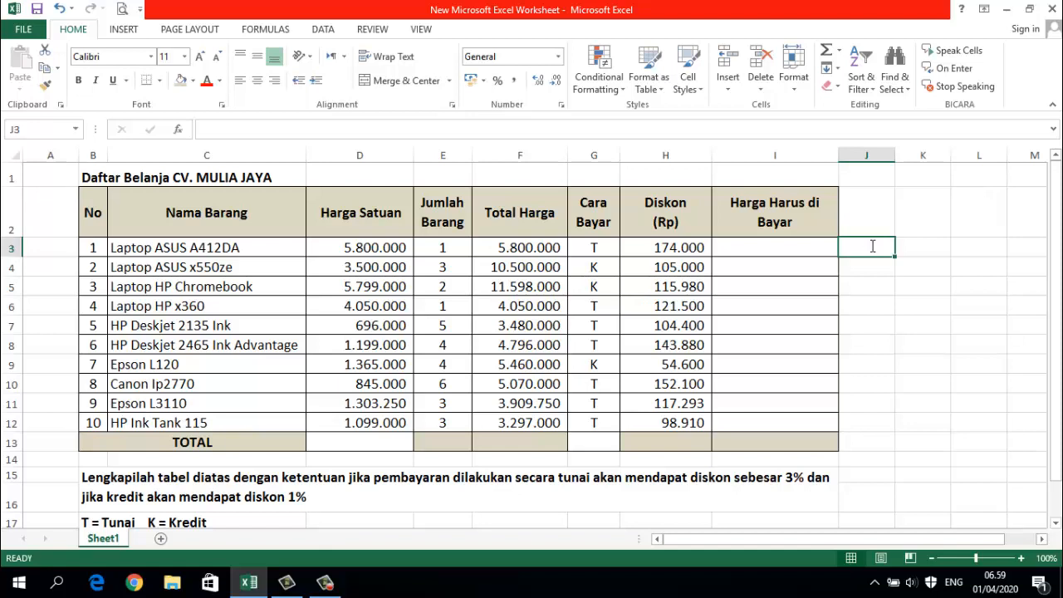
text(=I)
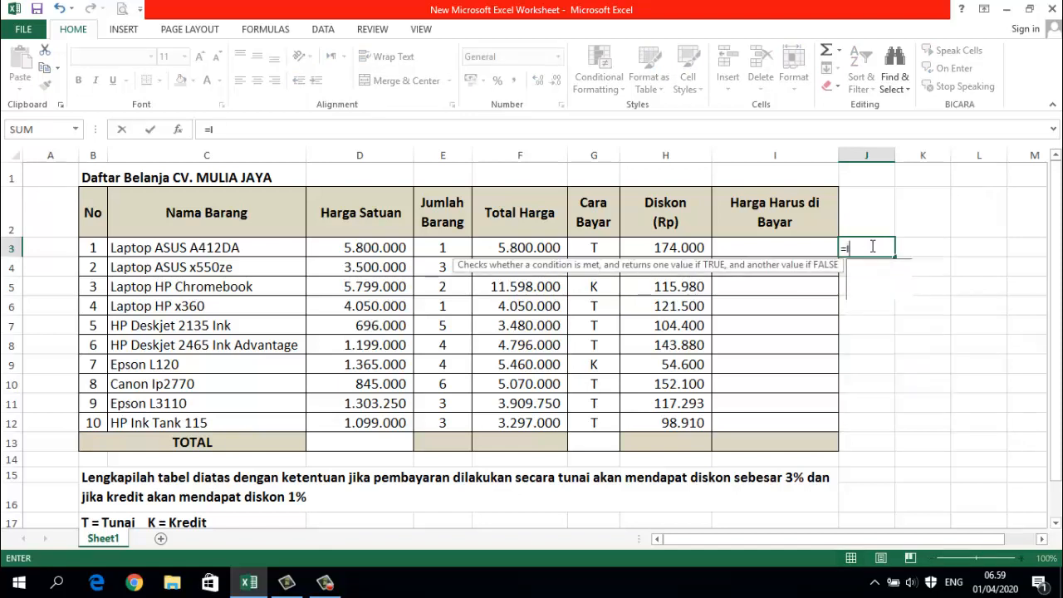
text(F()
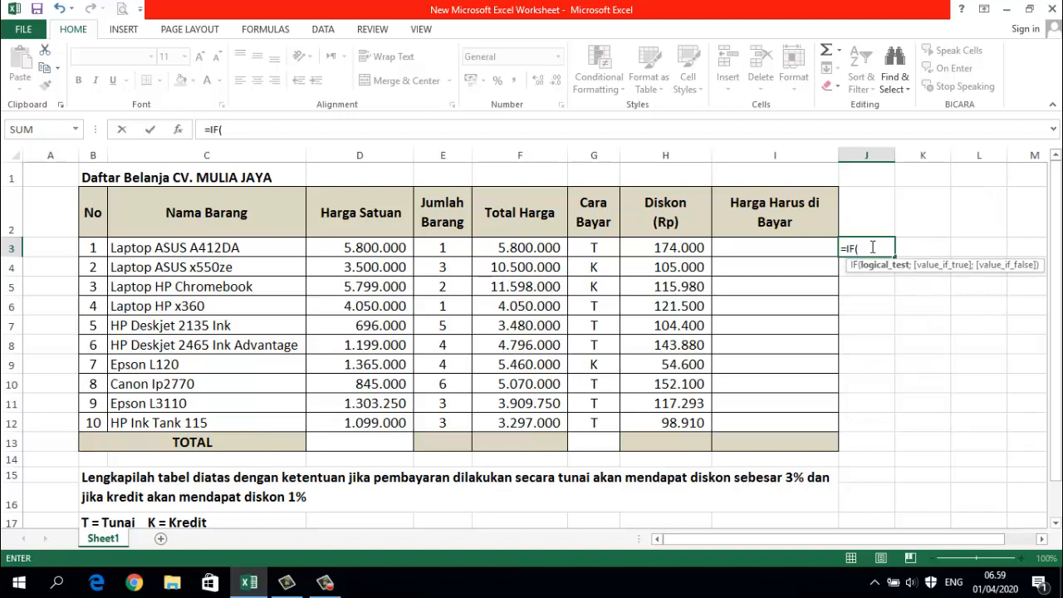
click(588, 251)
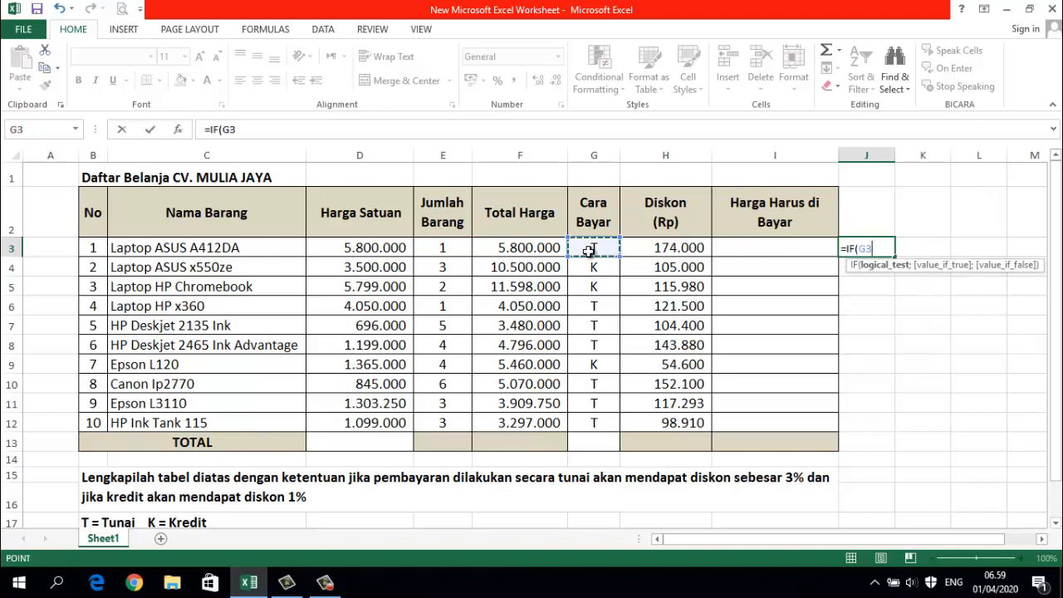
text(=")
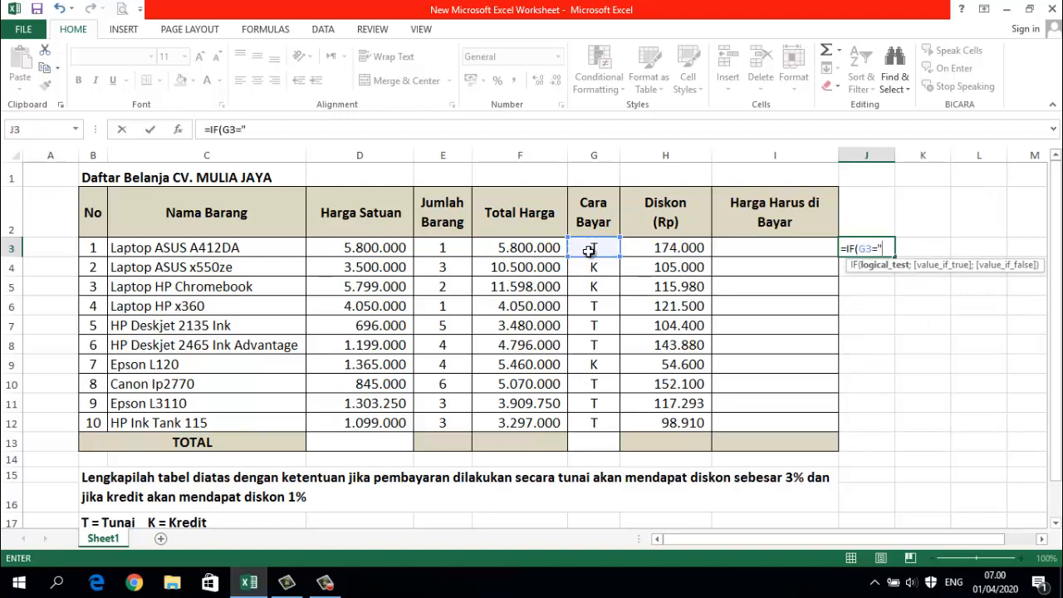
text(T";()
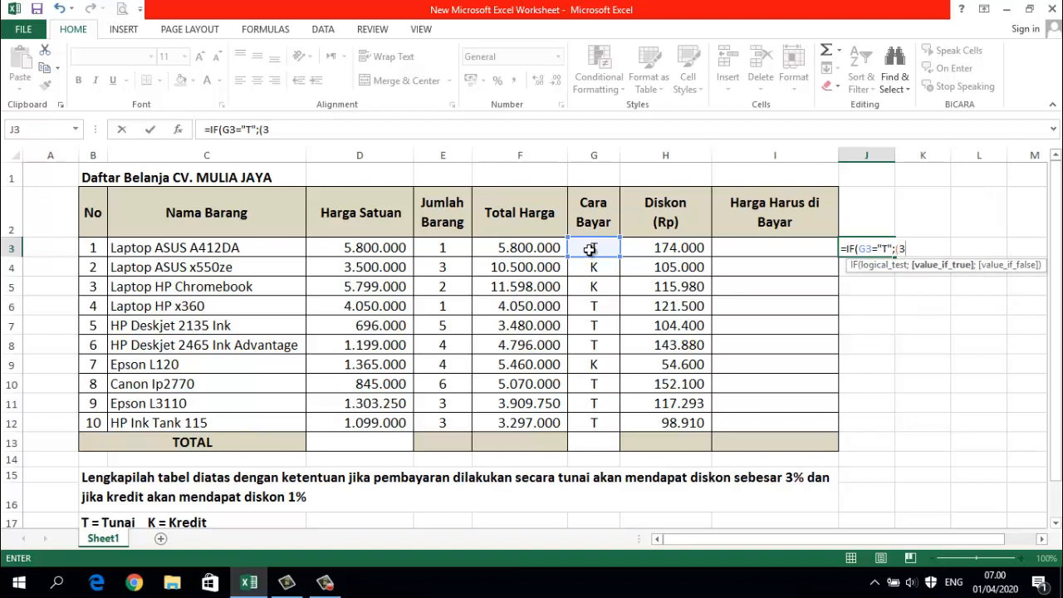
text(3%*)
- Close the G3="T" test in the J3 formula and add (3%*F3) as the value if true
click(523, 247)
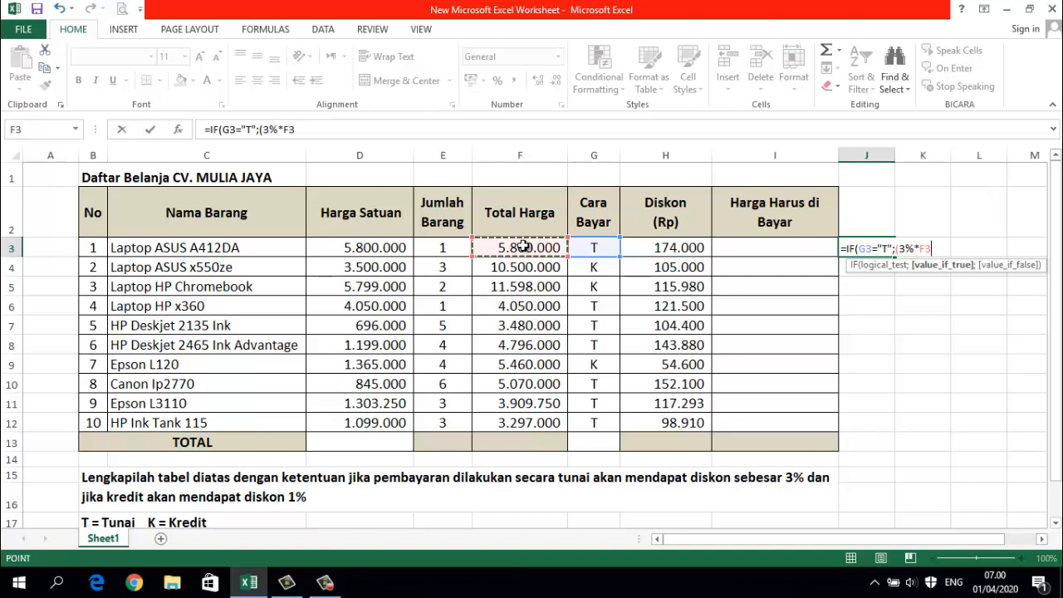
text())
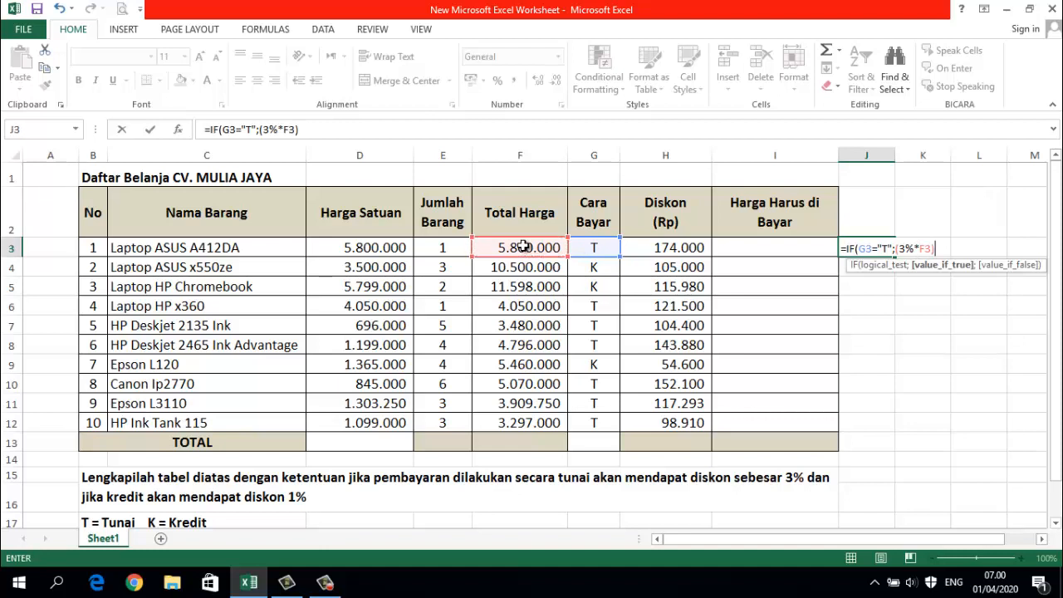
text(;)
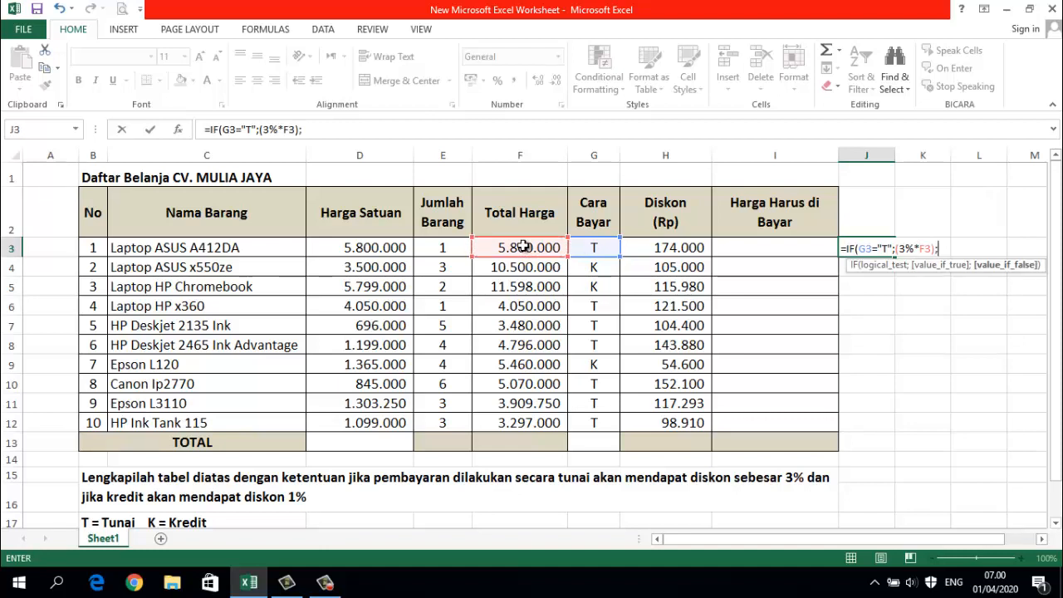
text(I)
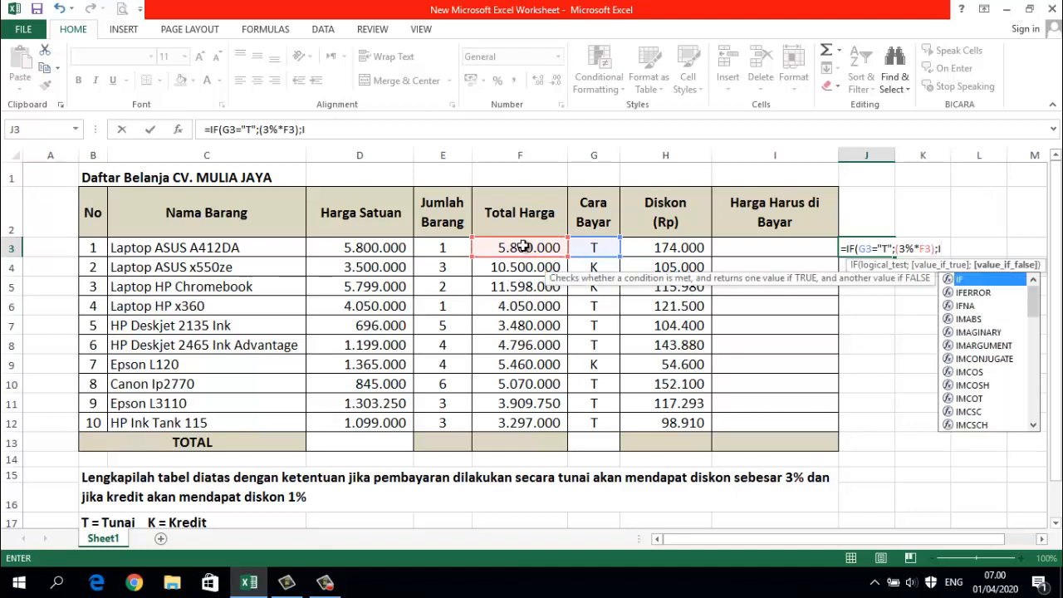
text(F)
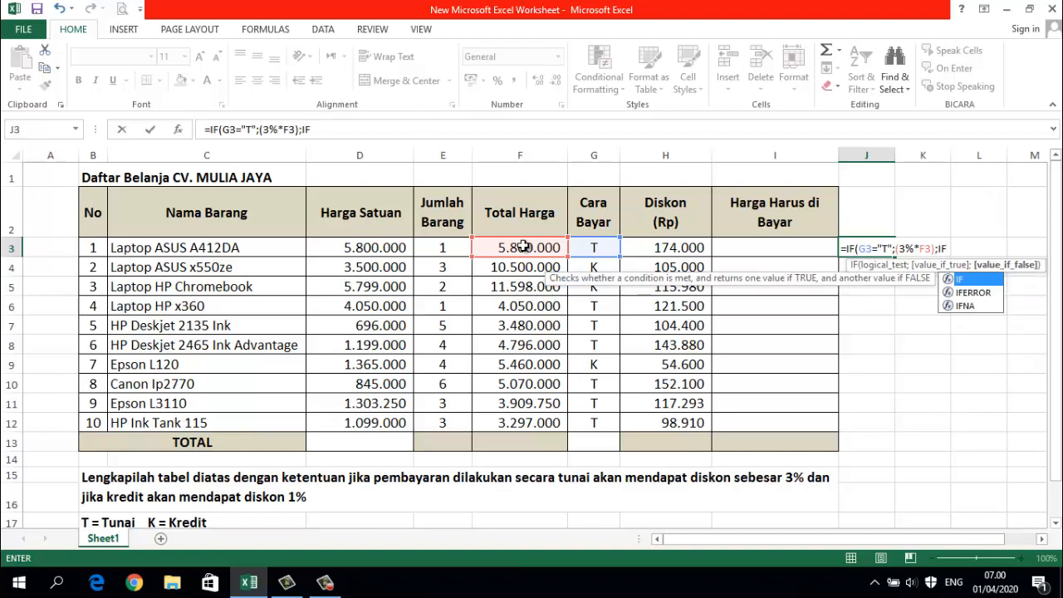
text(()
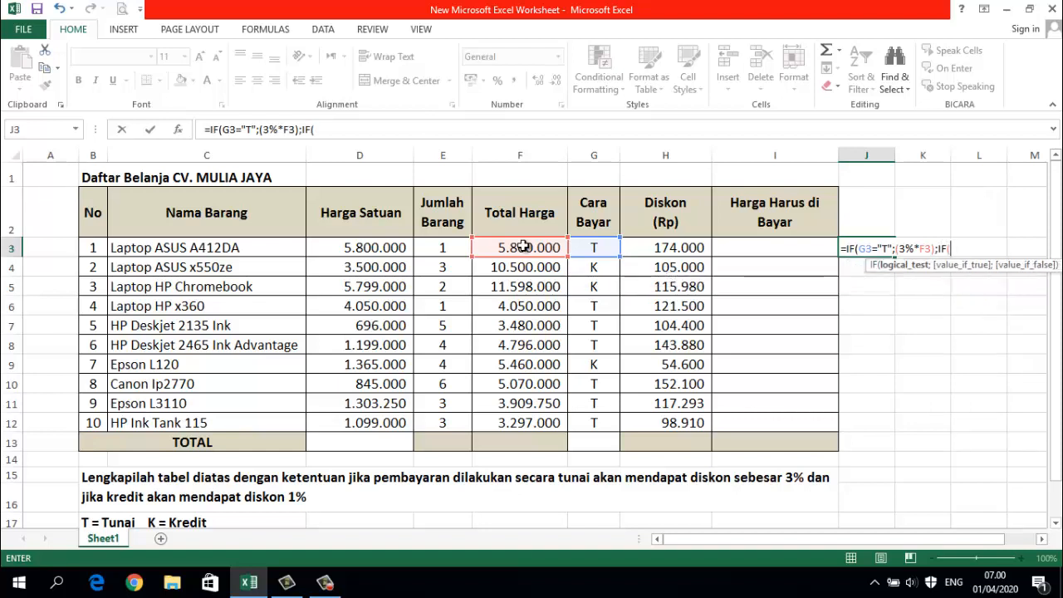
- Nest a second IF as the value if false in the J3 formula, testing whether G3="K"
click(594, 248)
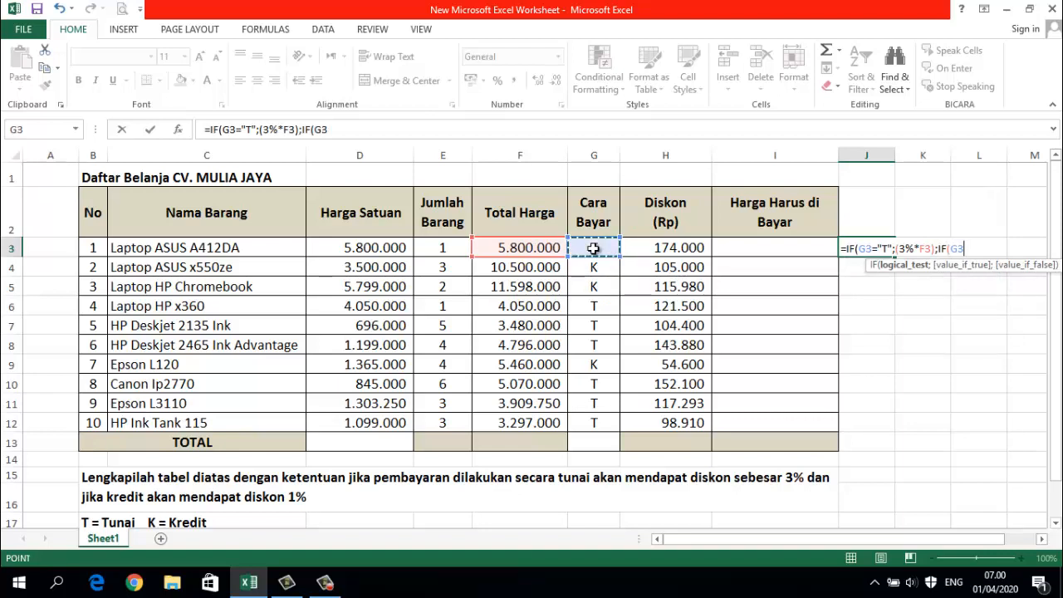
text(=)
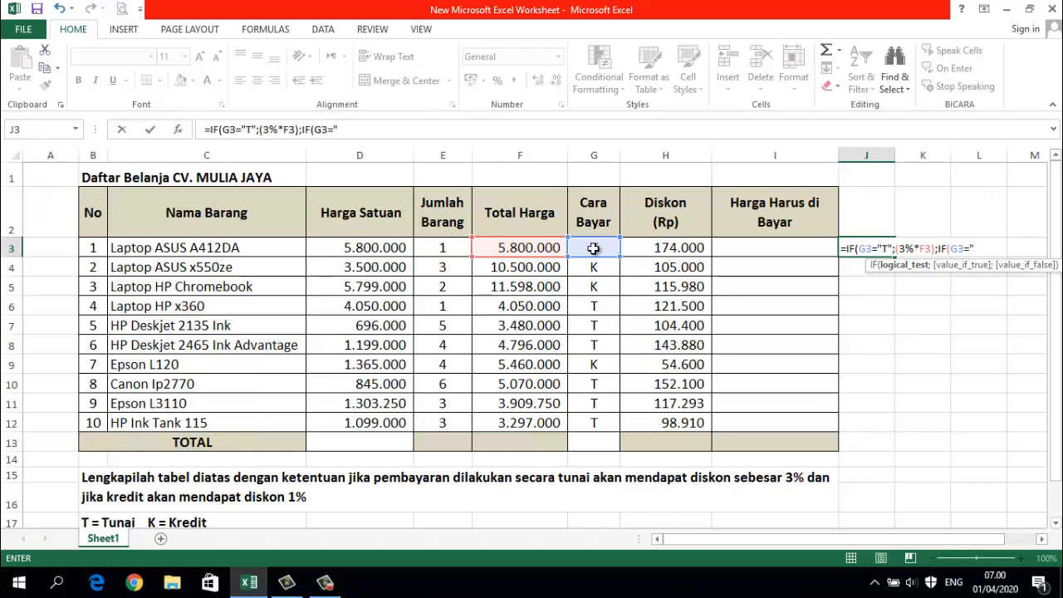
text("K";)
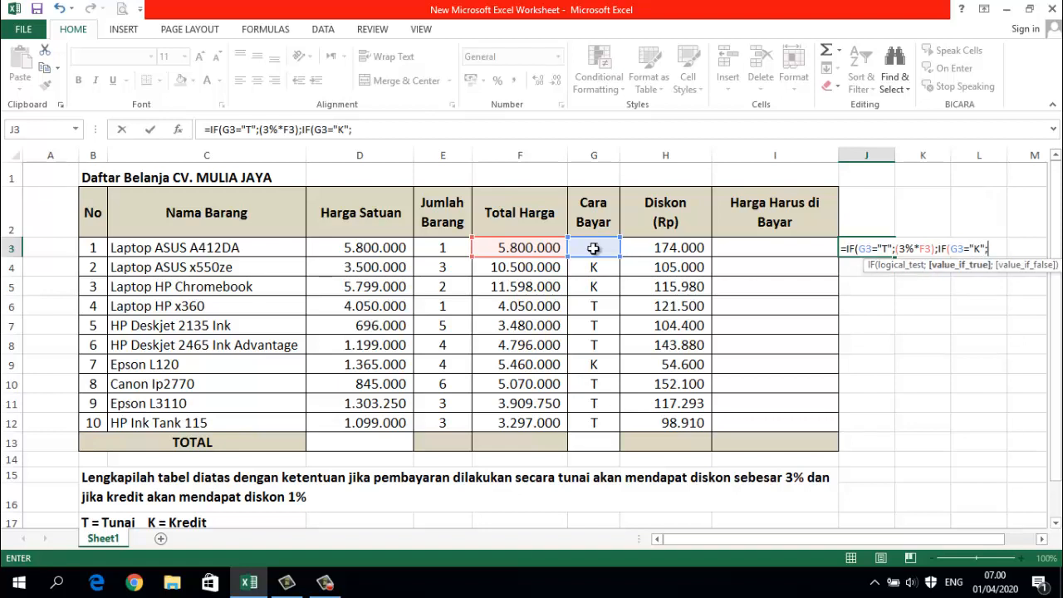
text((1%*)
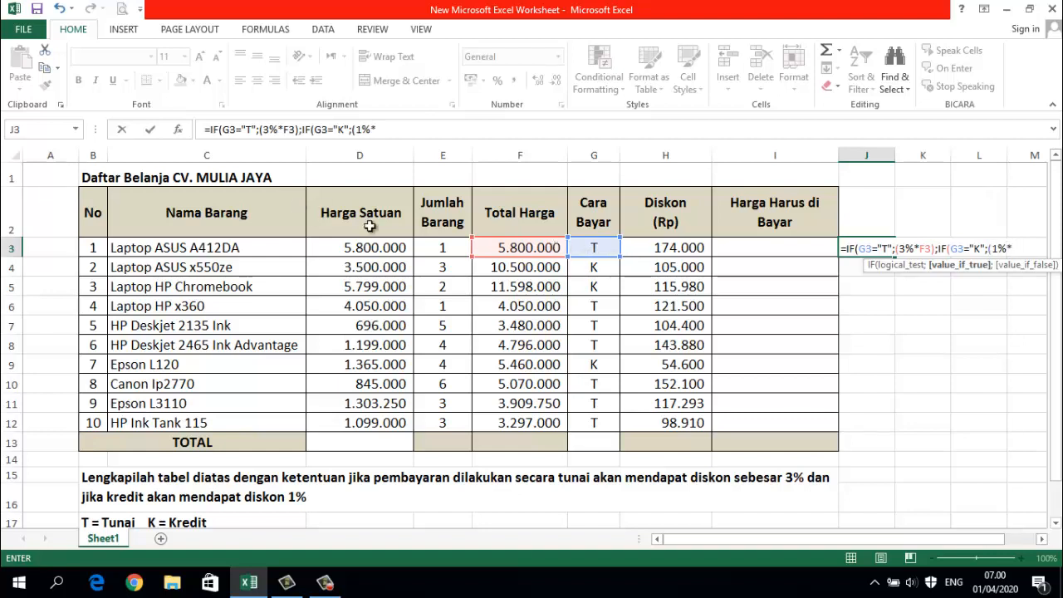
- Add (1%*F3) as the value if true of the nested IF in J3
click(505, 247)
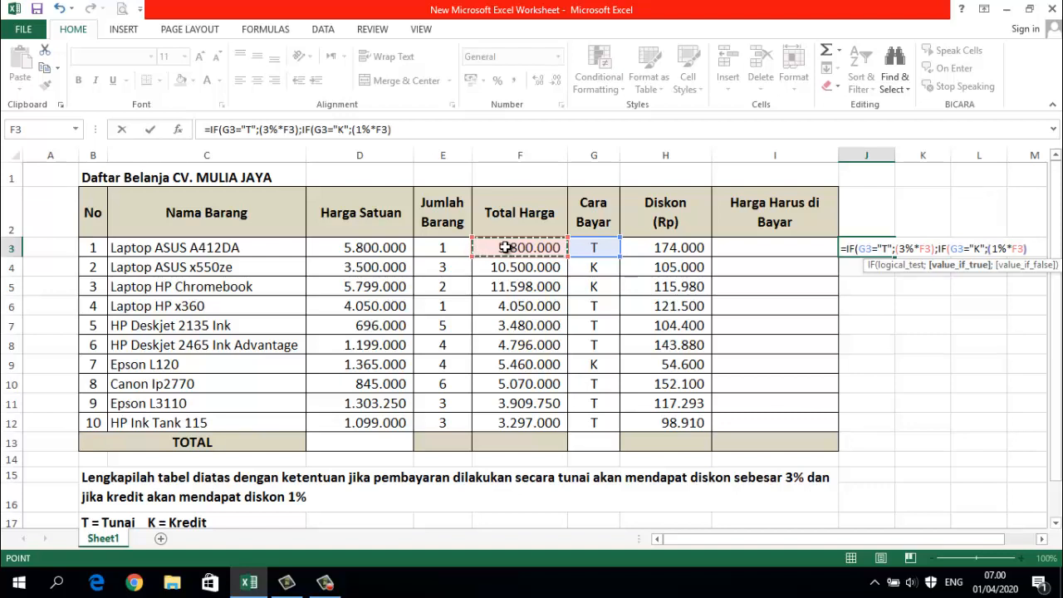
text();)
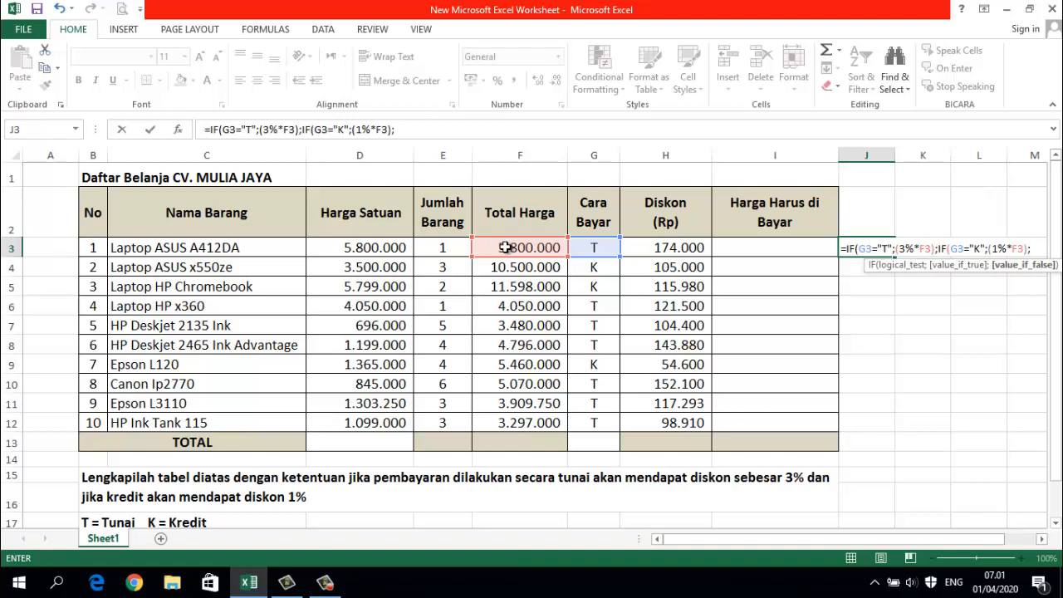
- Use FALSE as the nested IF's value if false, close both IF functions in J3 and commit the formula
text(FA)
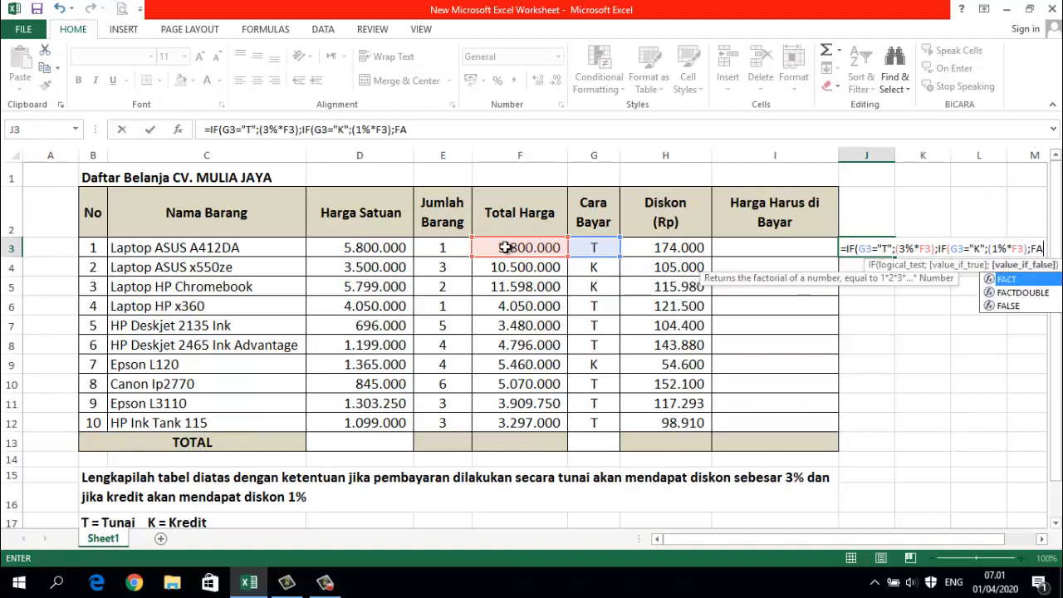
text(LSE)
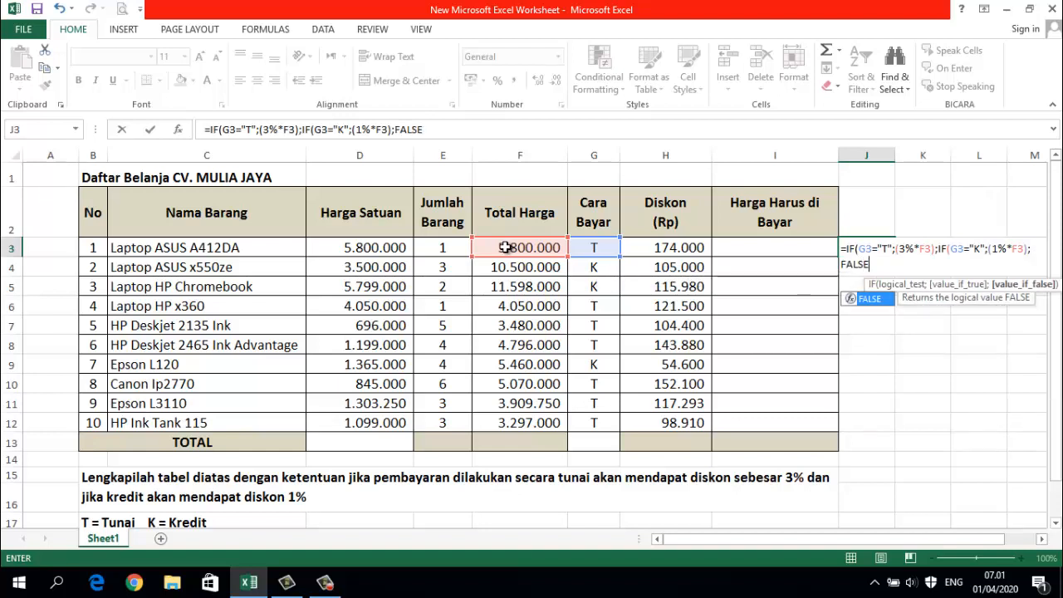
text())
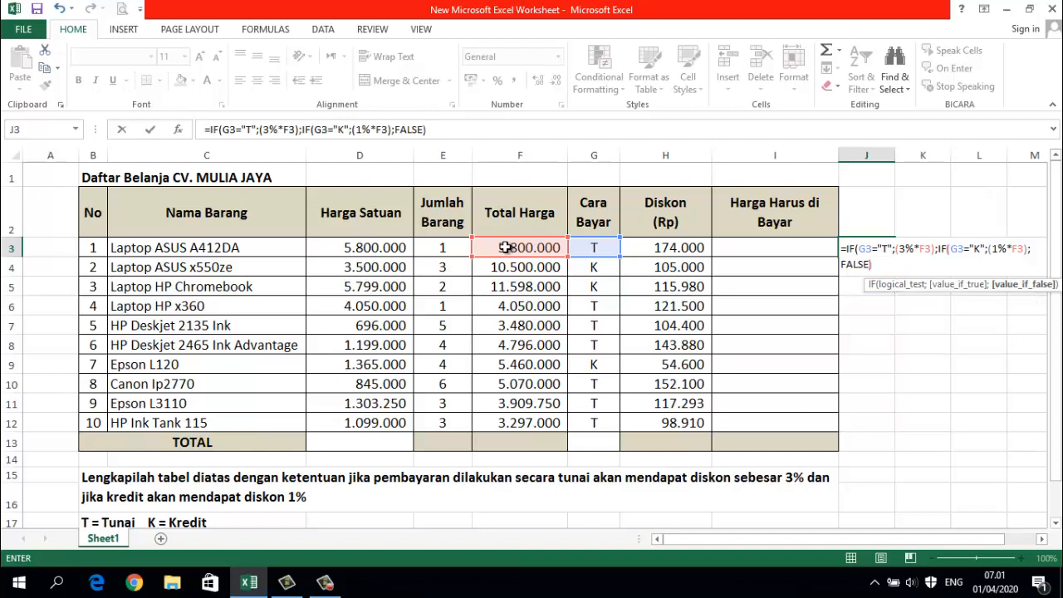
text())
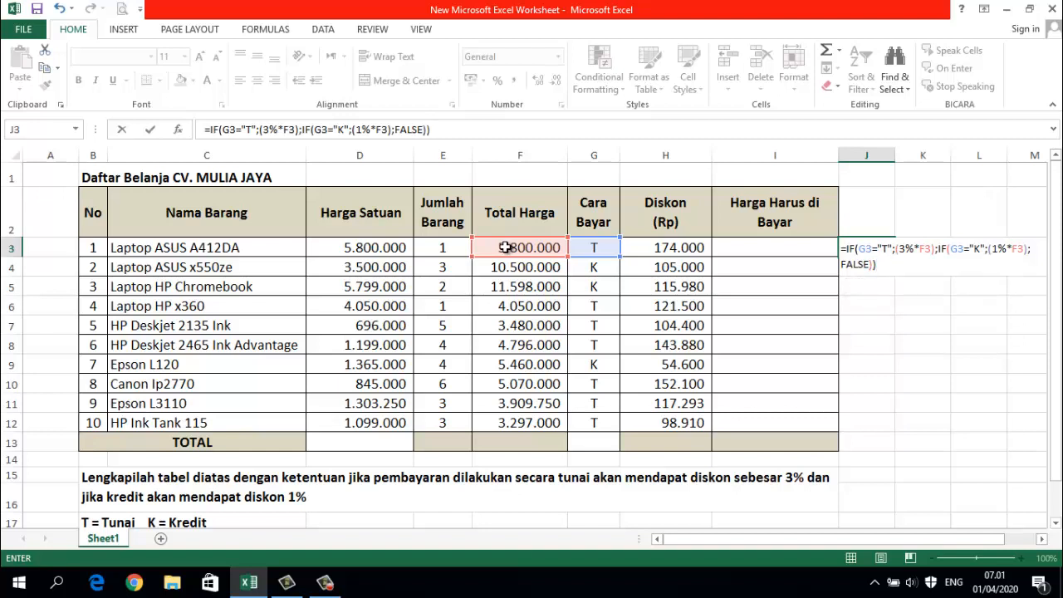
key(Return)
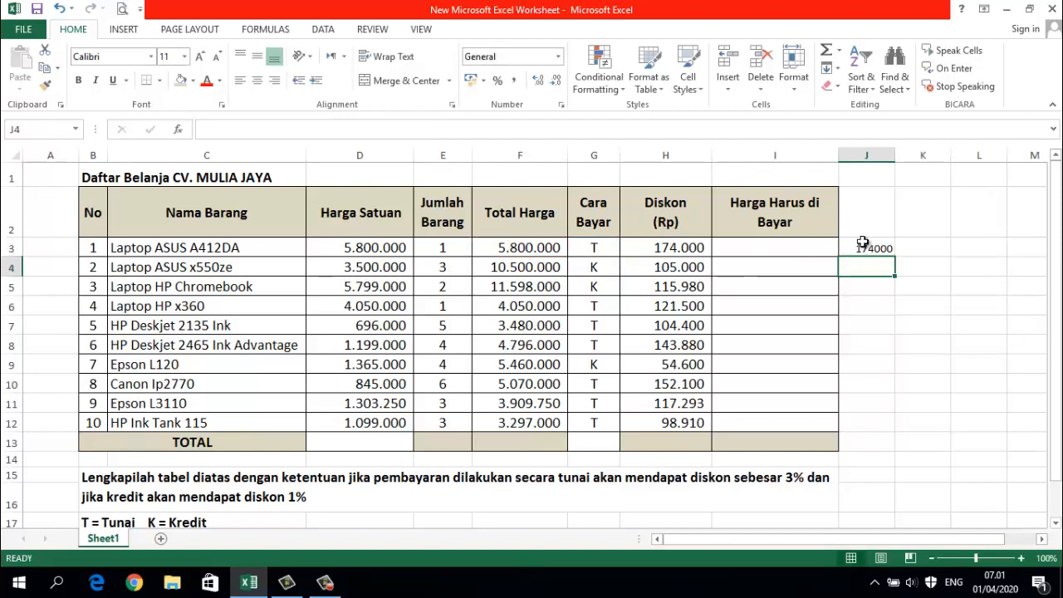
- Fill the J3 formula down to J12 and format the results at font size 14 with Comma Style in a wider column
click(862, 245)
drag(894, 257, 903, 427)
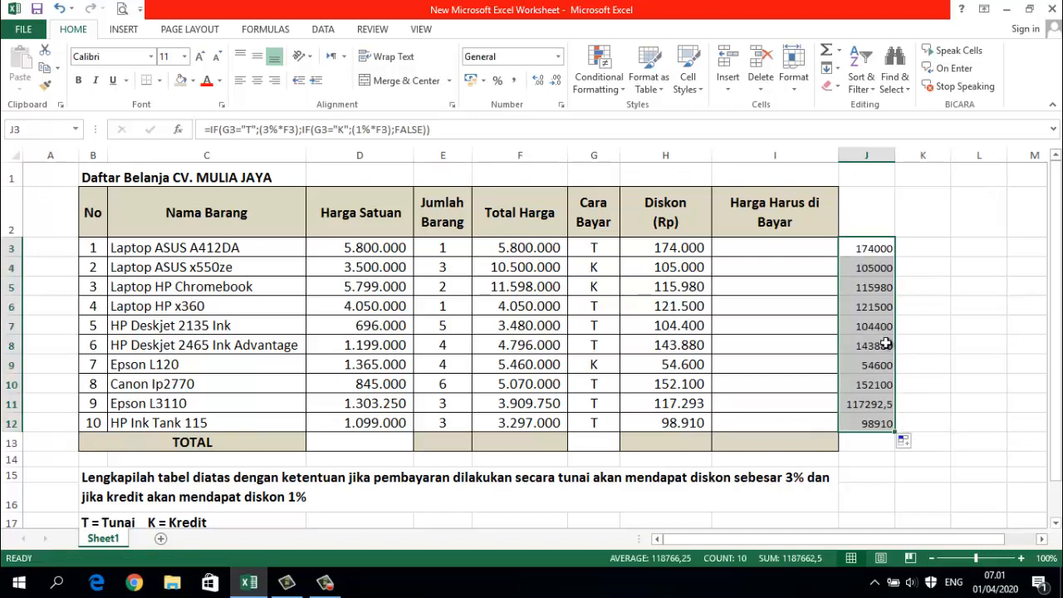
click(185, 56)
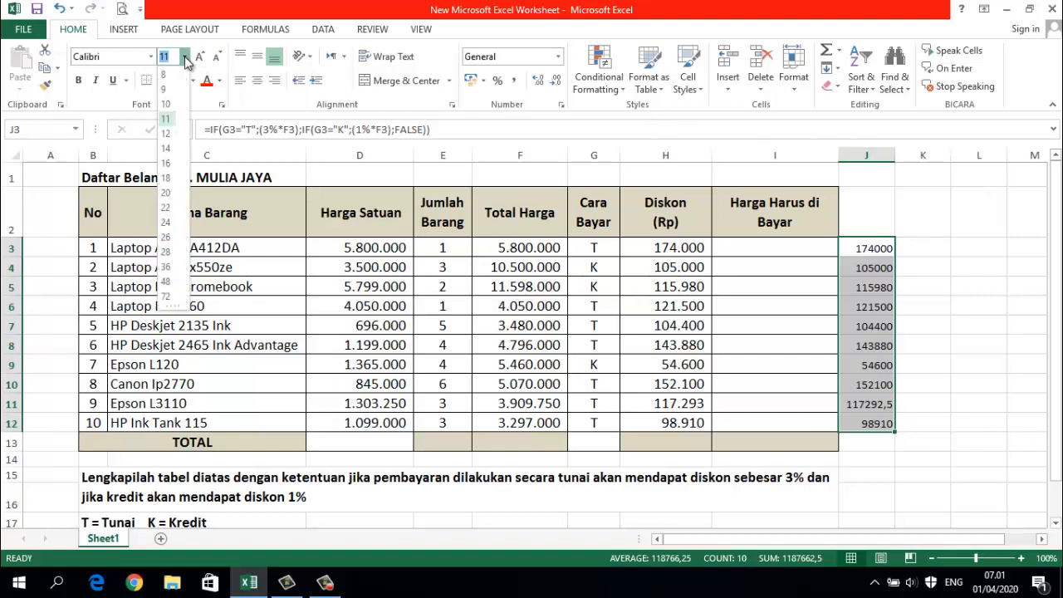
click(166, 147)
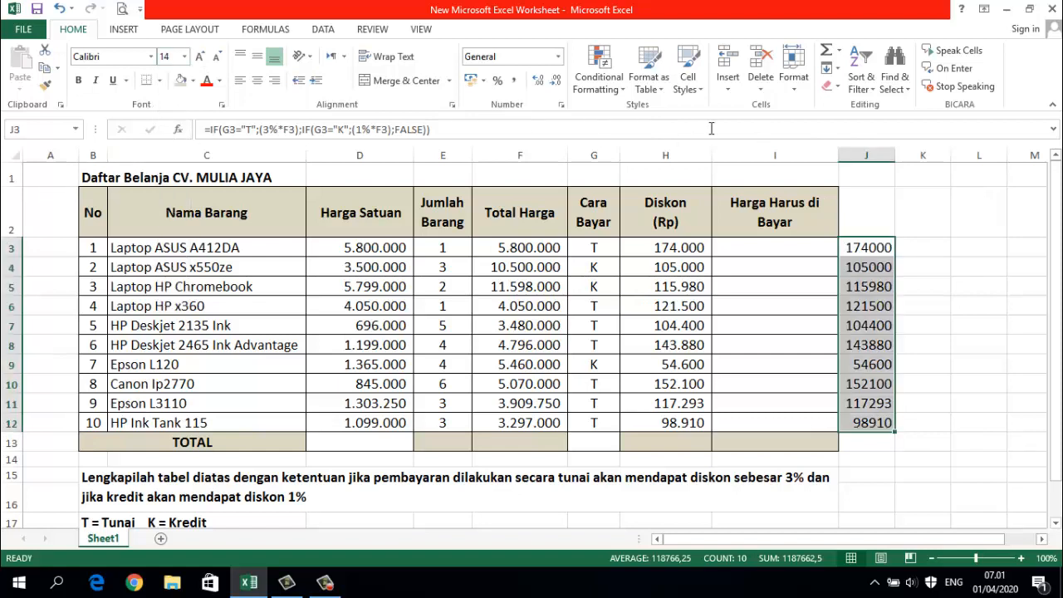
click(513, 81)
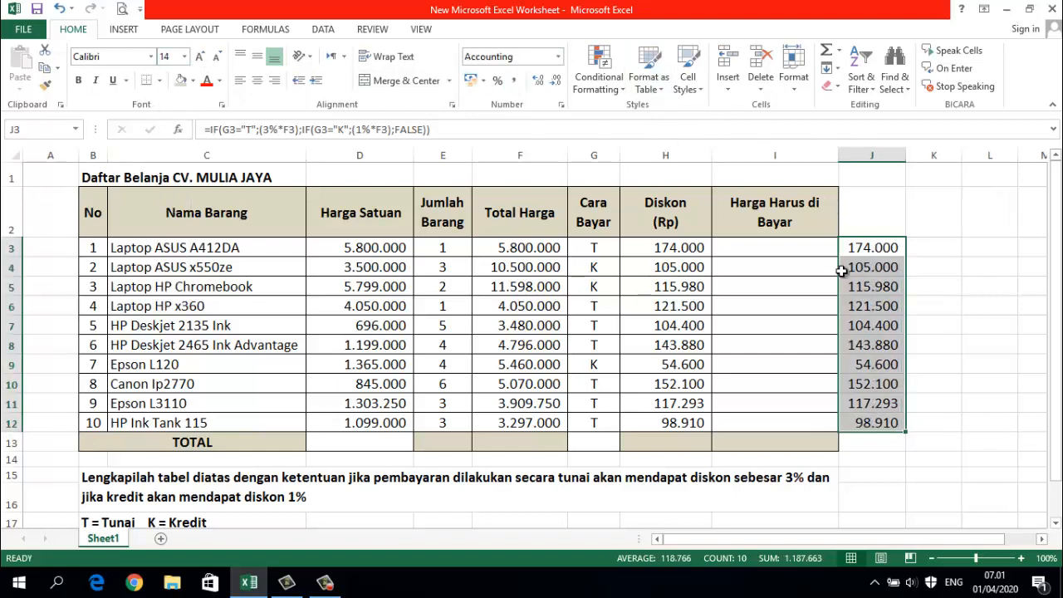
drag(906, 156, 924, 156)
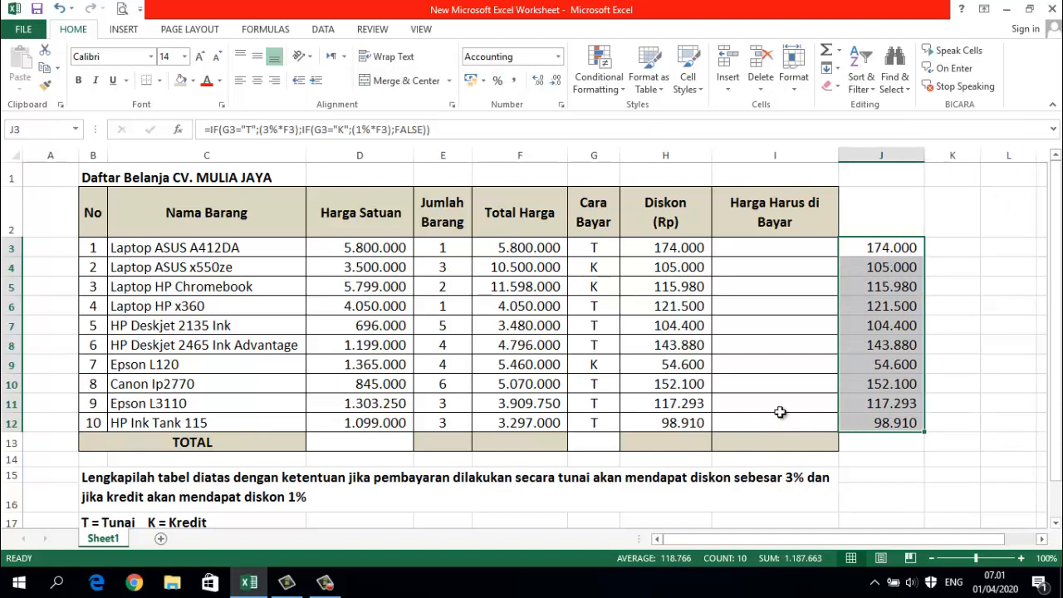
- Replace FALSE with TRUE in the nested IF of J3 and fill the formula down to J12
click(666, 248)
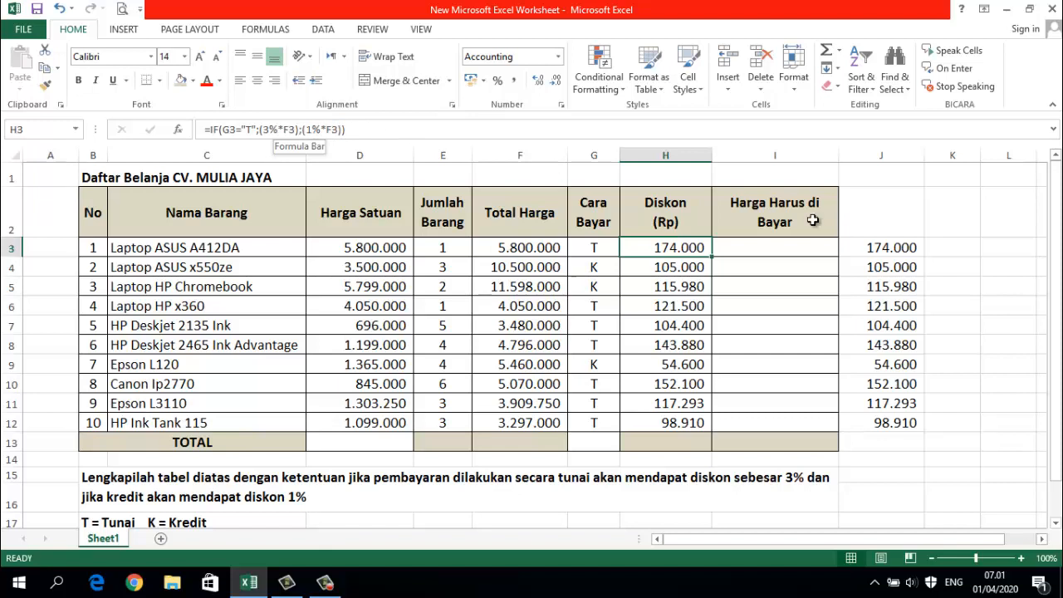
click(892, 248)
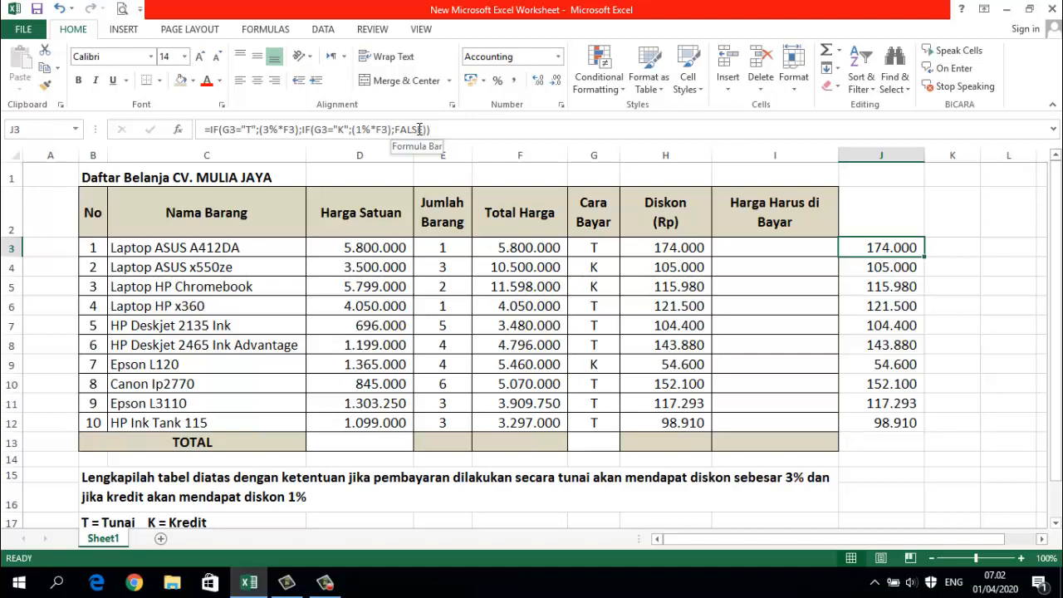
drag(424, 129, 396, 130)
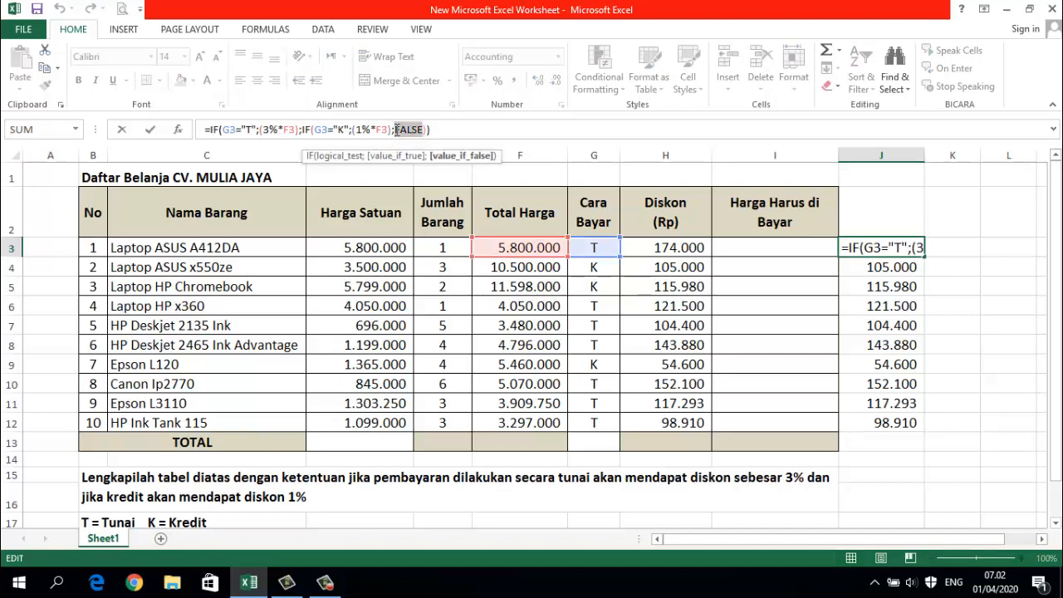
text(TRUE)
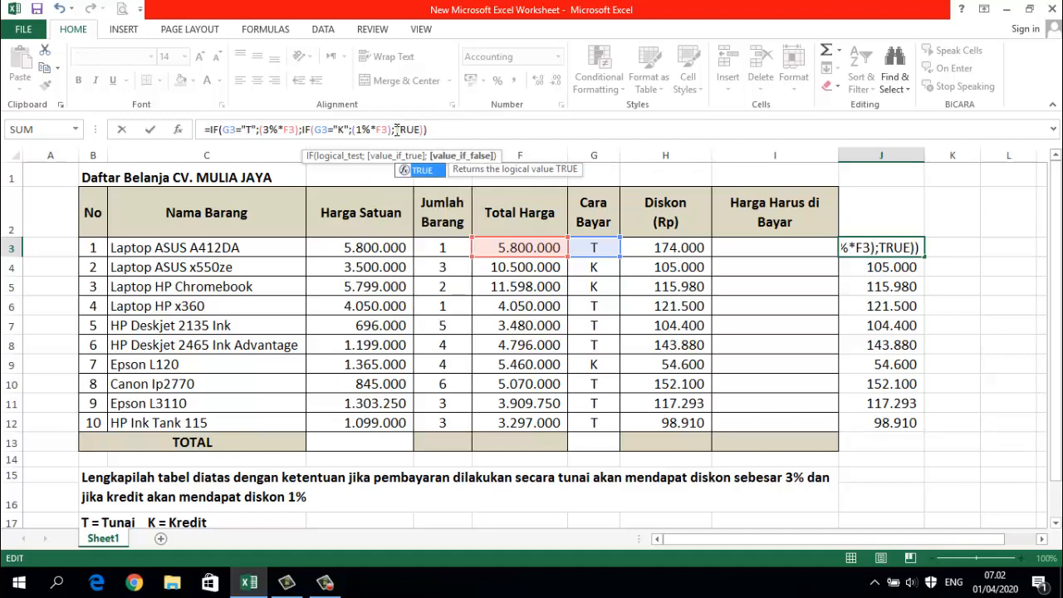
key(Return)
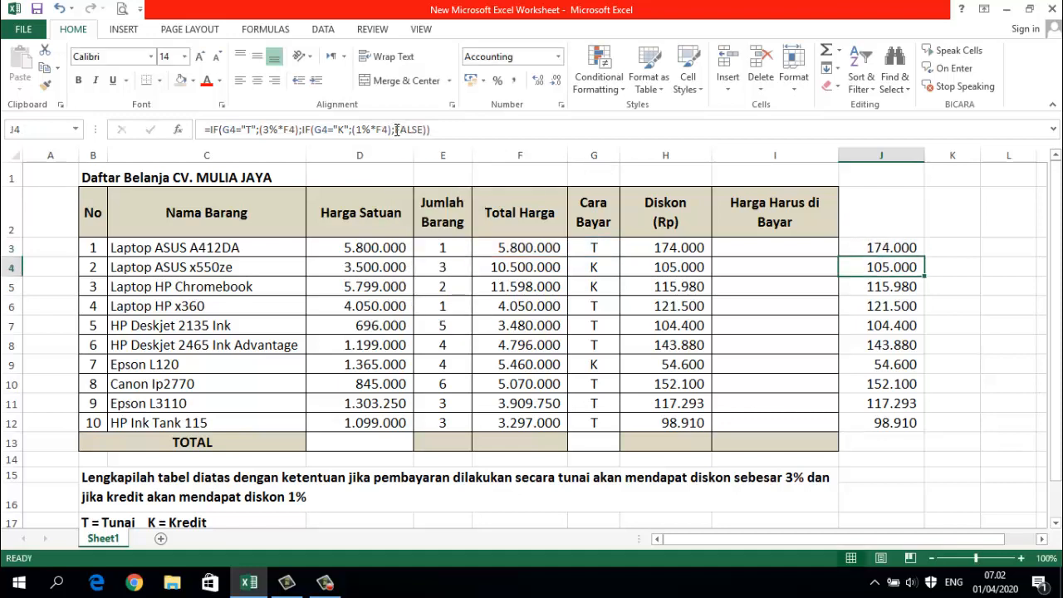
click(913, 249)
drag(922, 257, 934, 427)
click(983, 358)
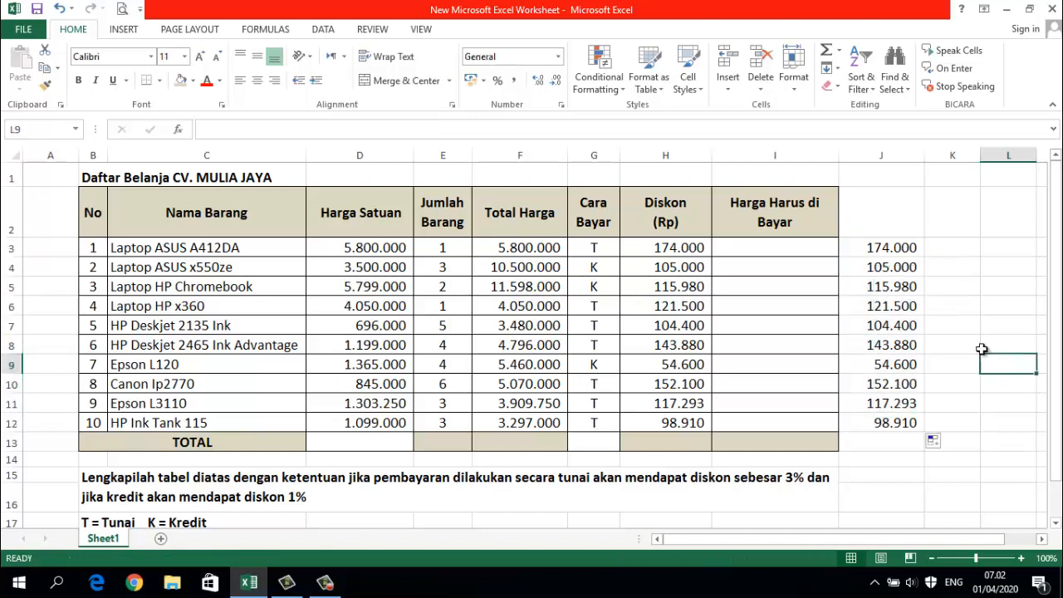
- Clear the alternative discount formulas from J3:J12
drag(883, 246, 913, 421)
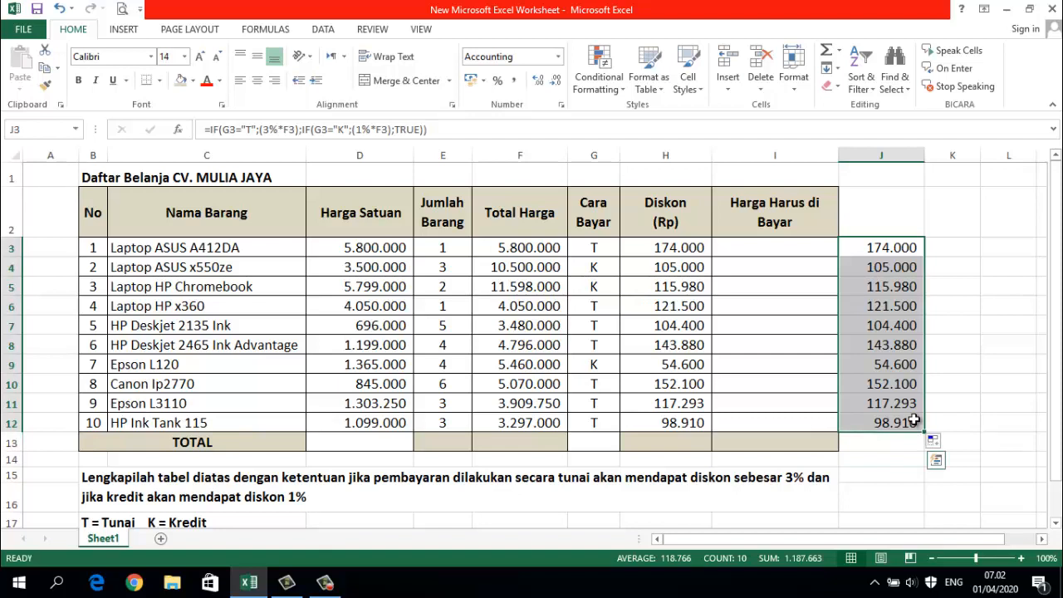
key(Delete)
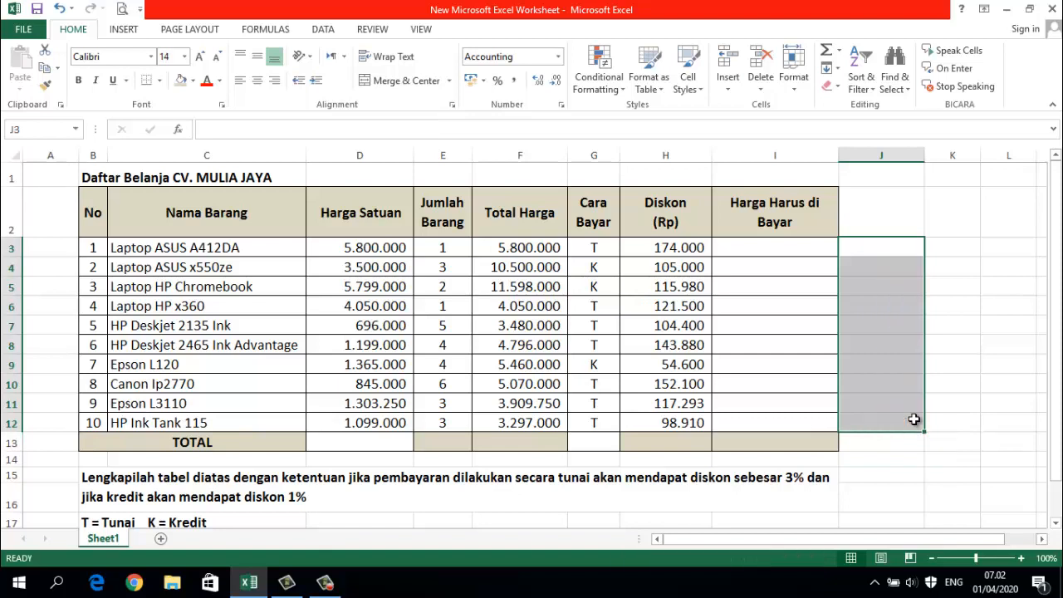
- Calculate the first item's amount payable in I3 as total price minus discount with the formula =F3-H3
click(741, 245)
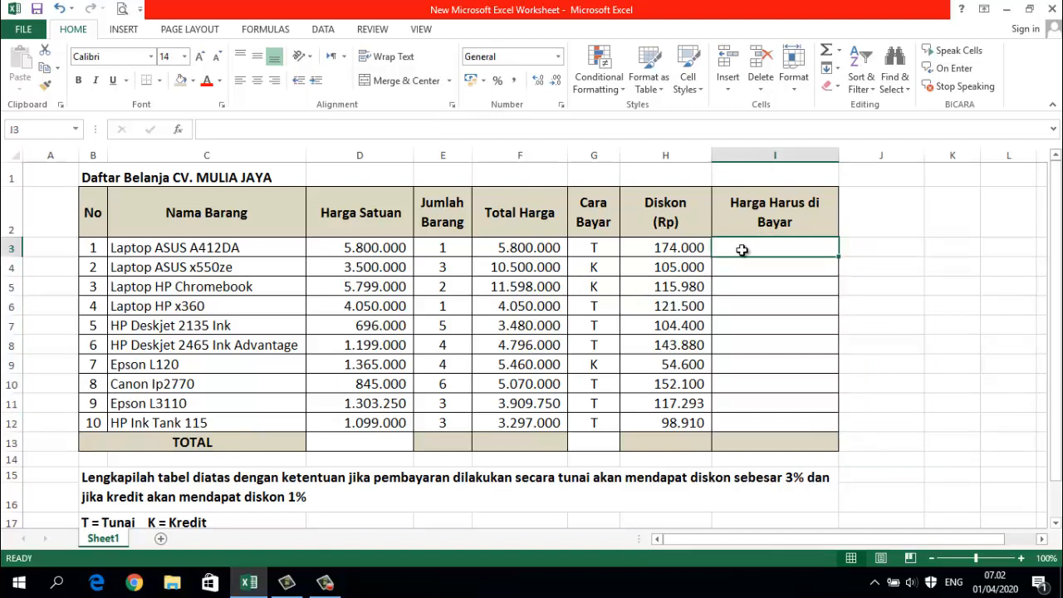
text(=)
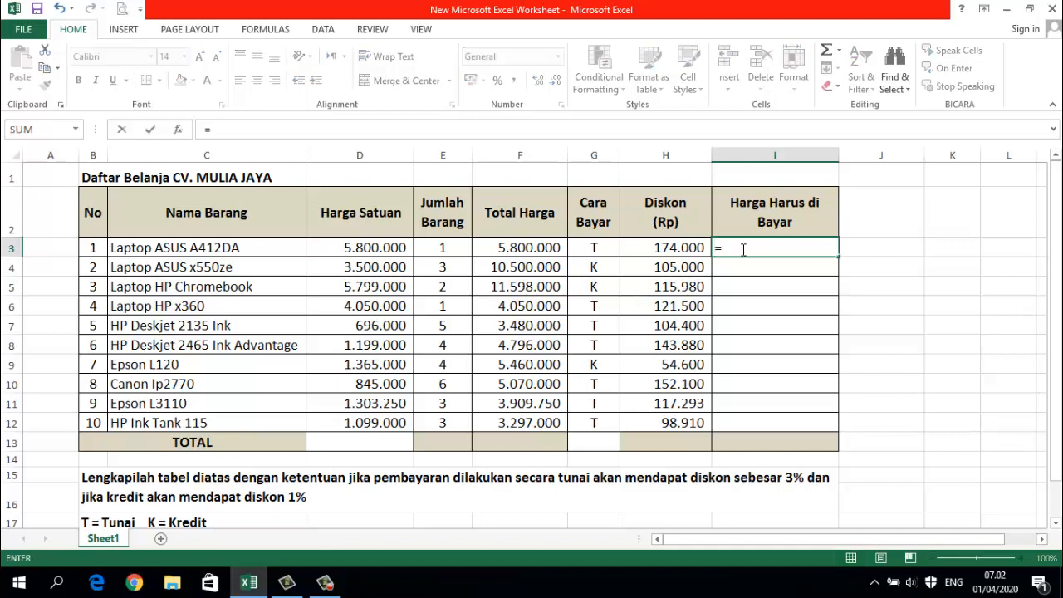
click(515, 247)
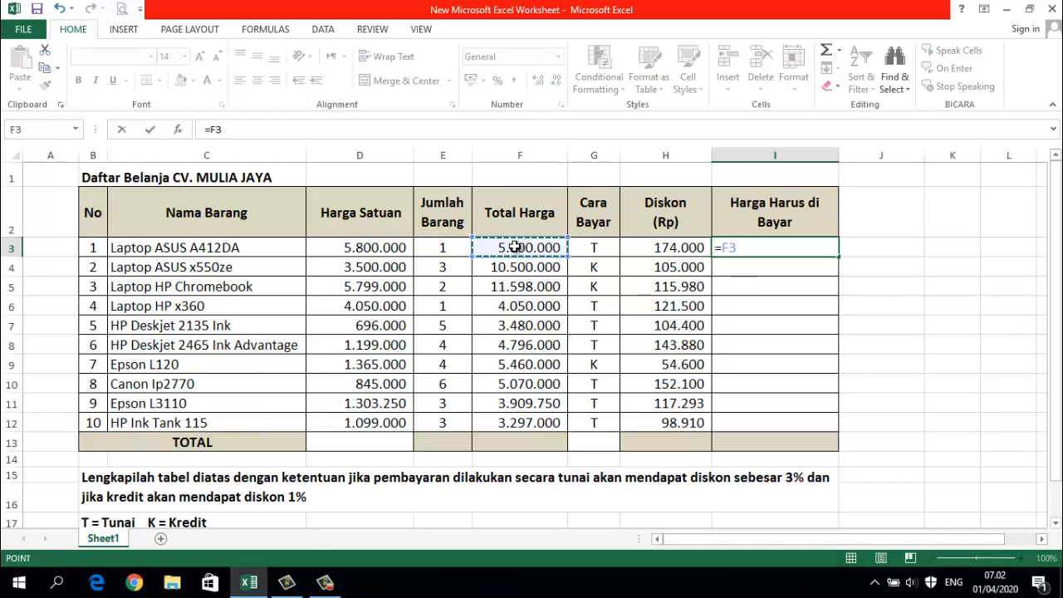
text(-)
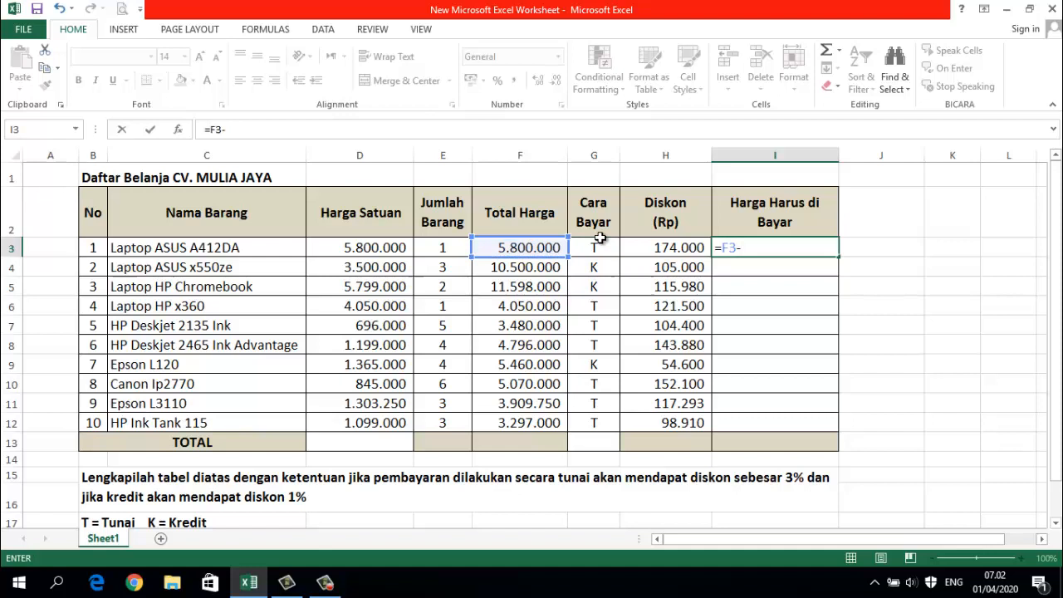
click(669, 251)
key(Return)
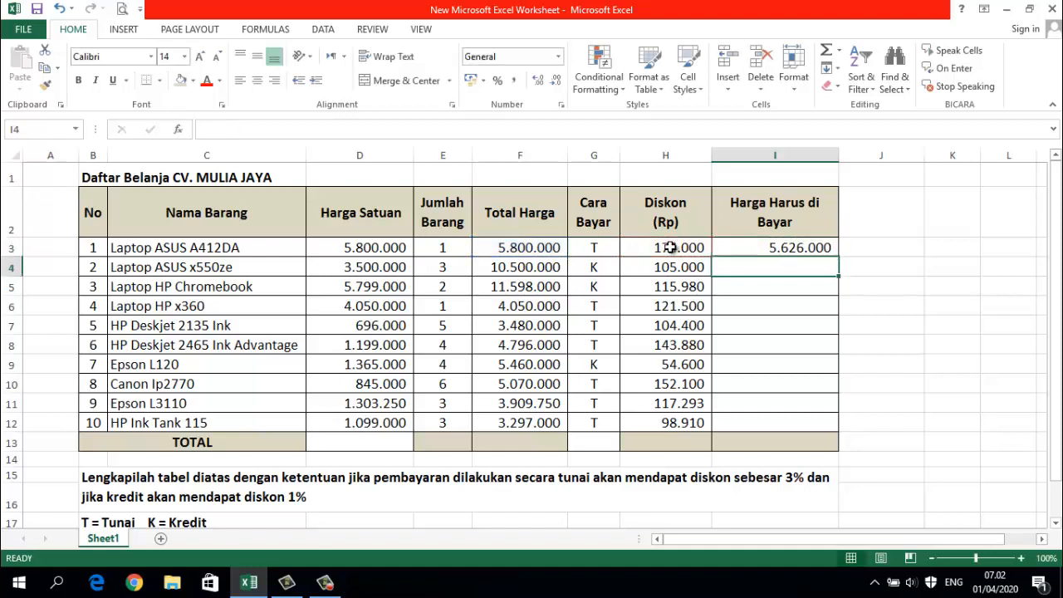
- Fill the amount payable formula from I3 down to I12
click(820, 247)
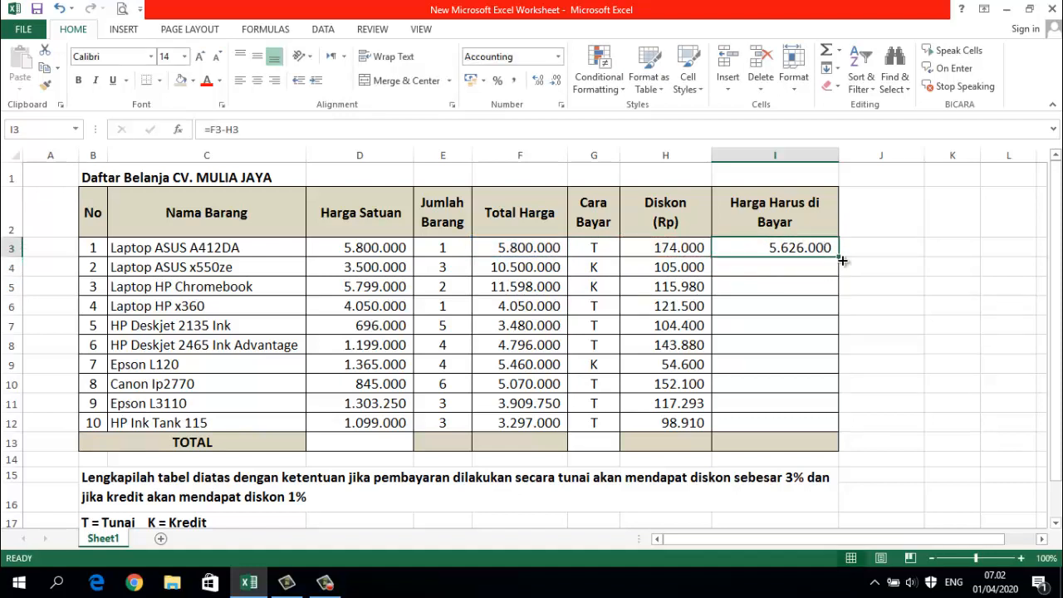
drag(842, 261, 846, 427)
click(899, 407)
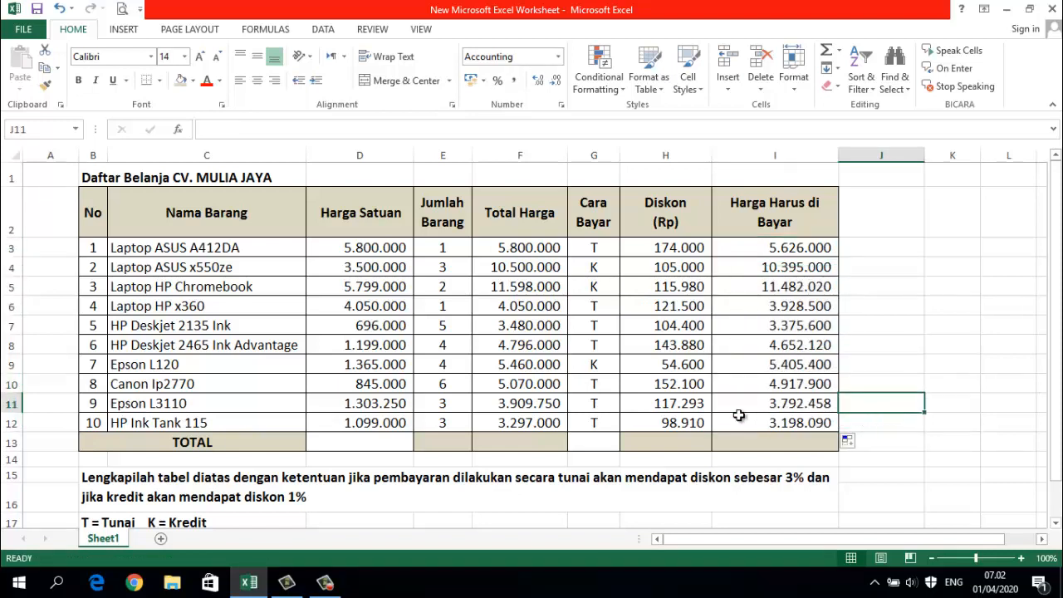
- Total the Jumlah Barang column in E13 with AutoSum, using =SUM(E3:E12)
scroll(532, 396, down, 2)
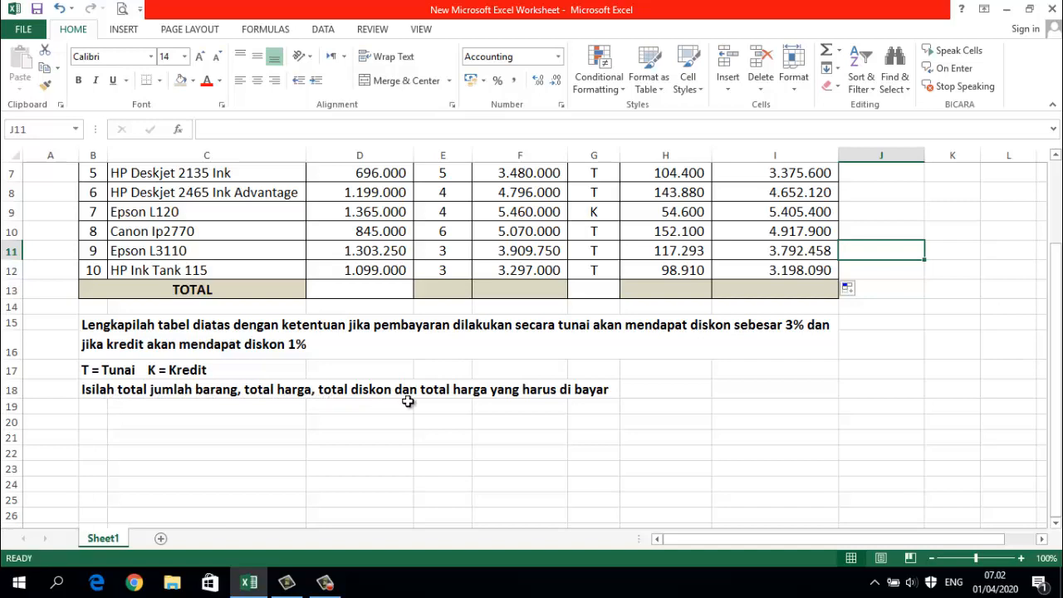
scroll(588, 421, up, 2)
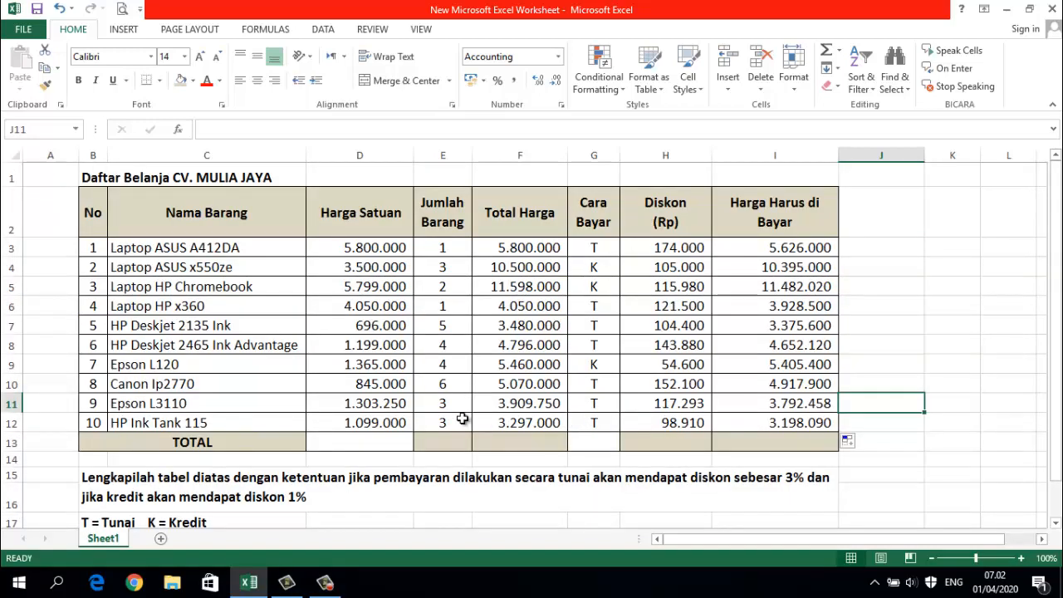
click(446, 441)
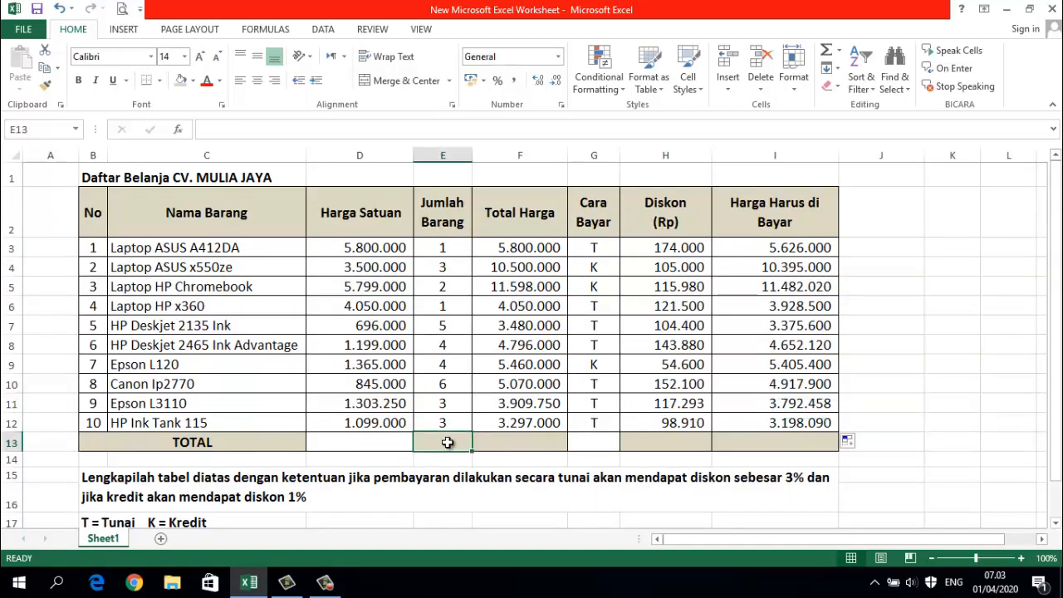
click(828, 51)
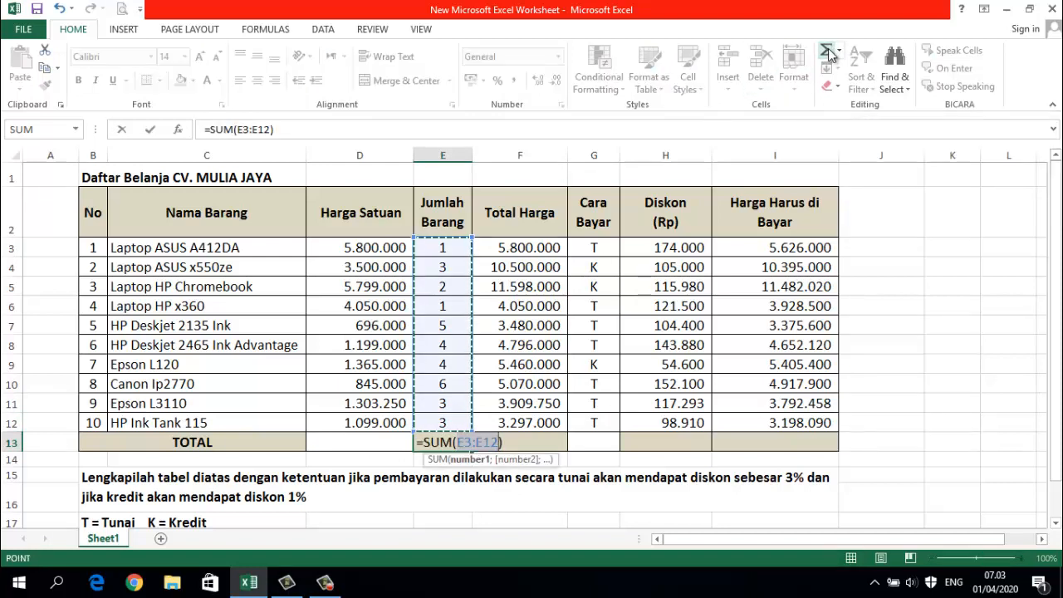
key(Return)
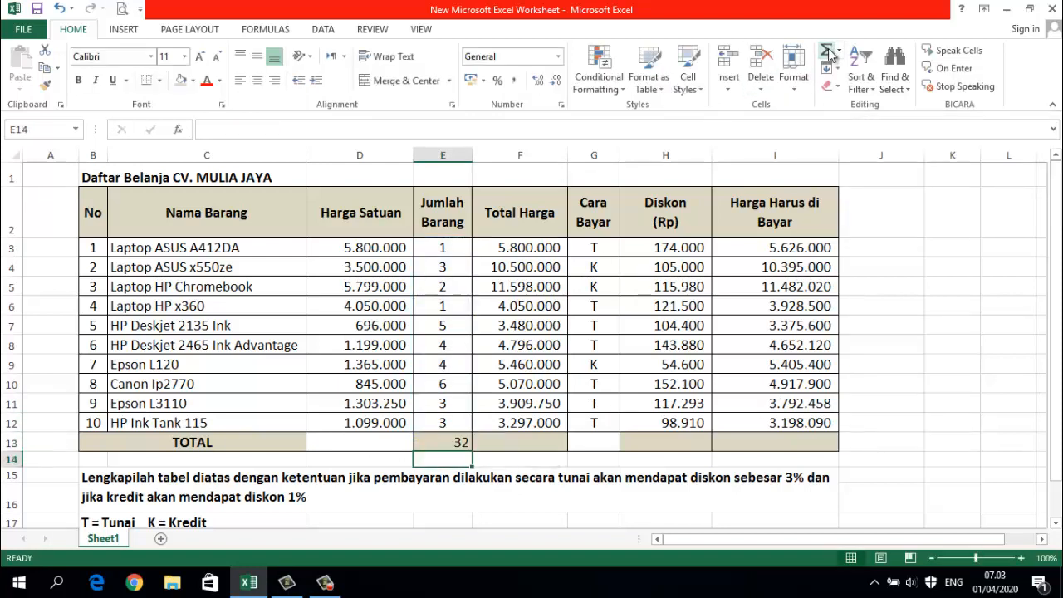
- Add AutoSum totals for the Total Harga column in F13 and the Diskon column in H13
click(509, 444)
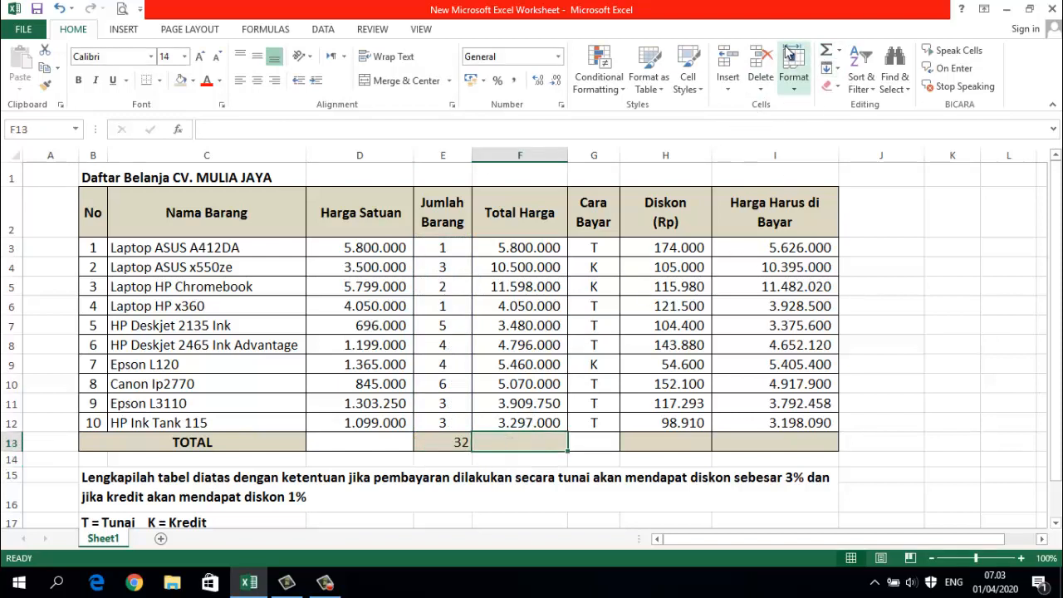
click(825, 53)
key(Return)
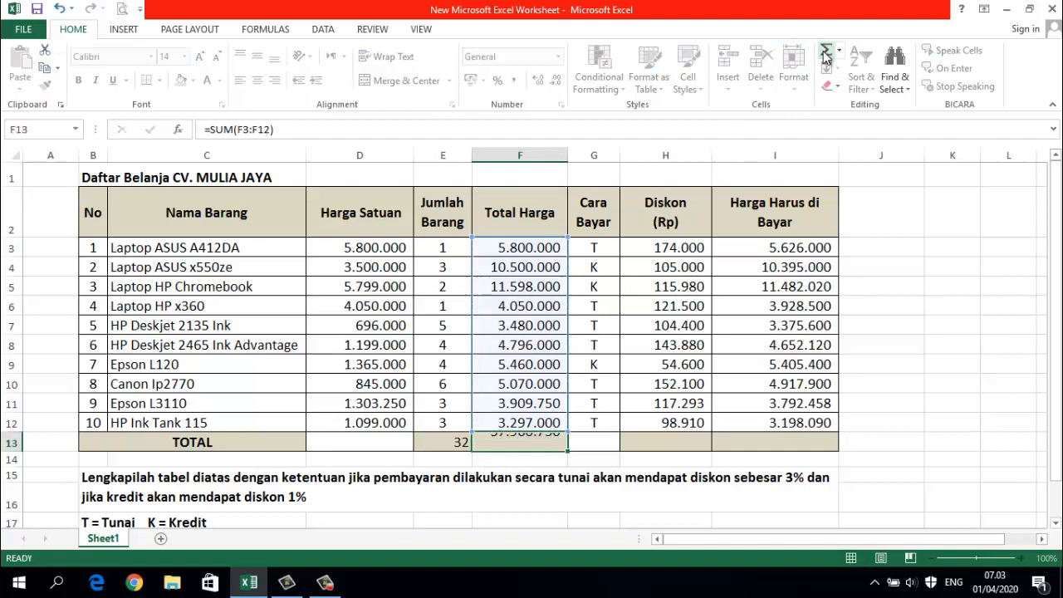
click(647, 440)
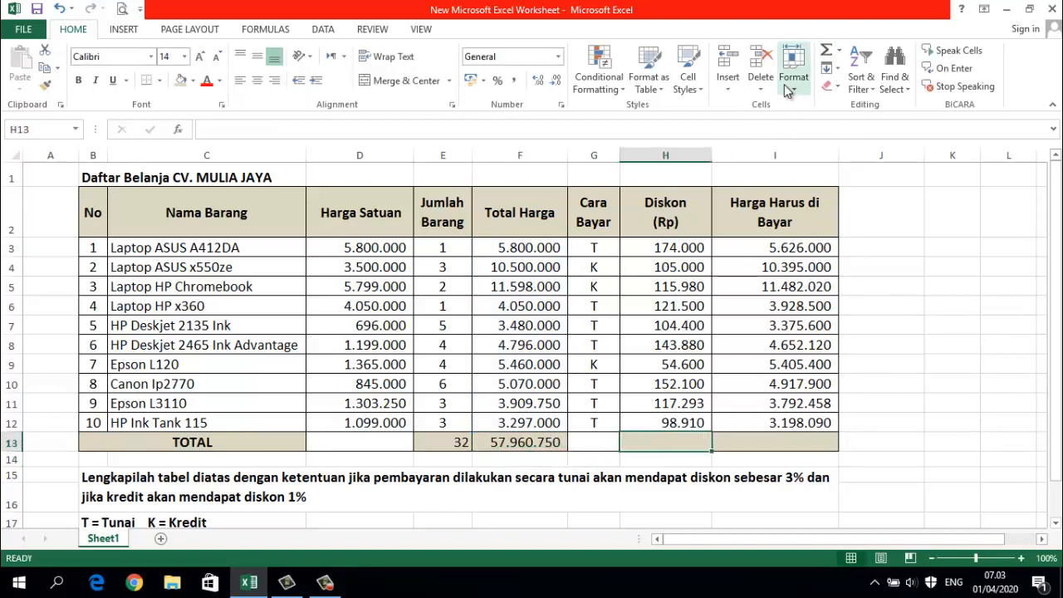
click(834, 53)
key(Return)
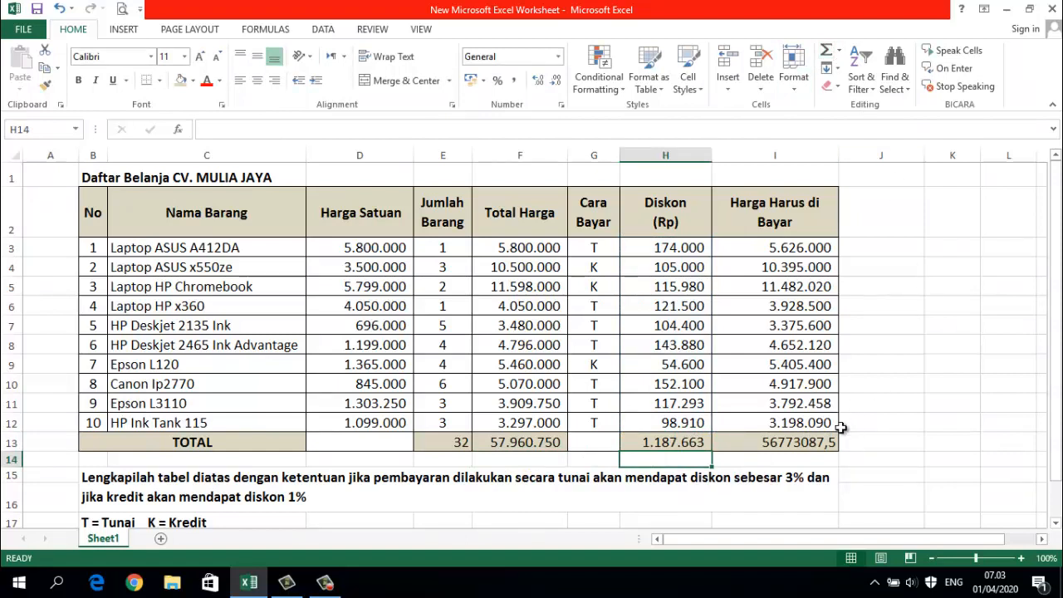
- Replace the subtraction formula in I13 with an AutoSum total of the Harga Harus di Bayar column
click(785, 448)
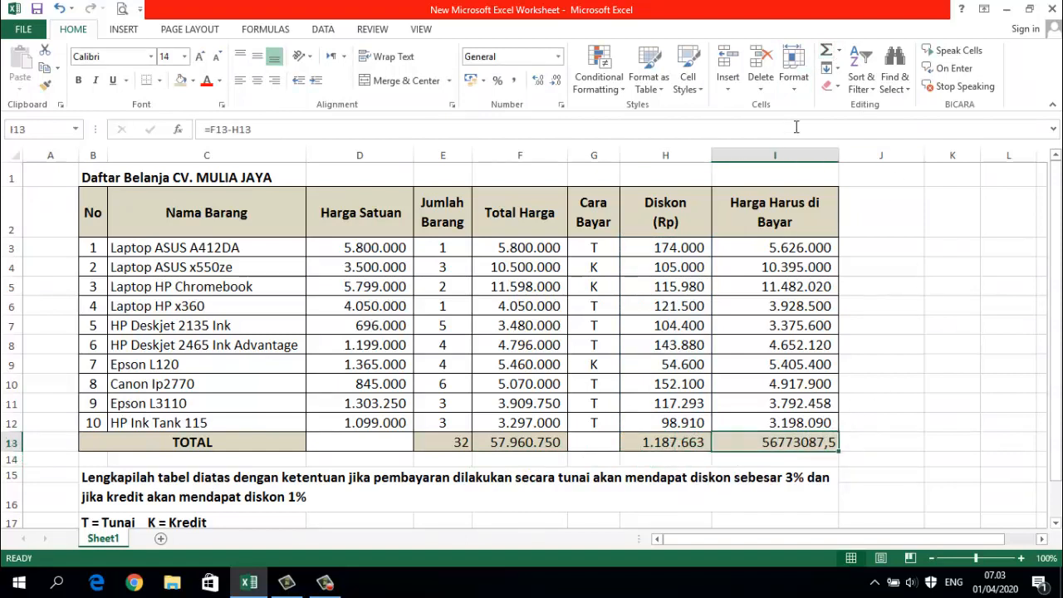
click(824, 51)
key(Return)
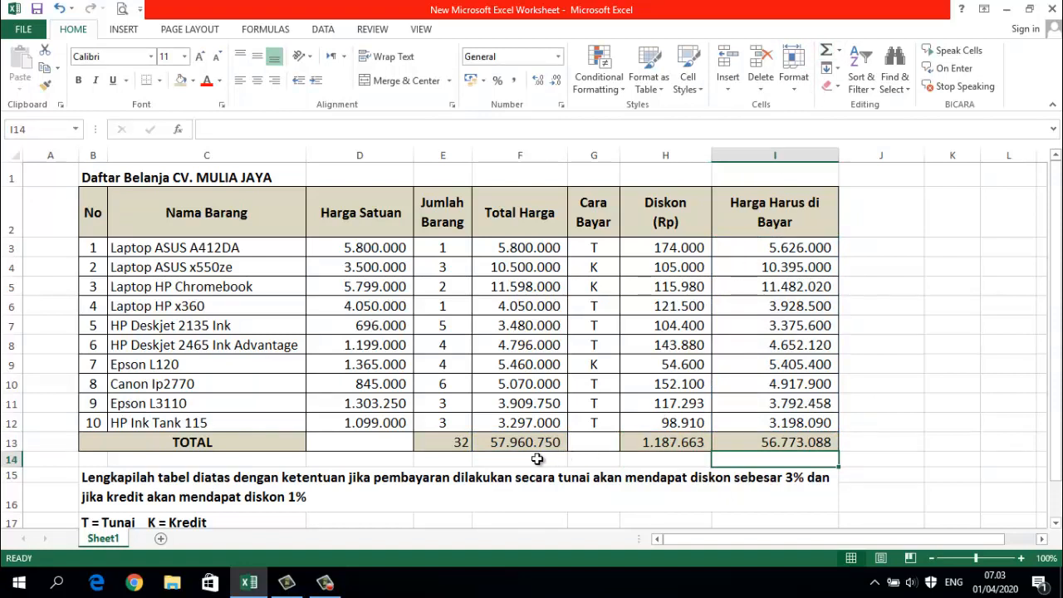
- Center the item quantity total in E13 horizontally
click(457, 443)
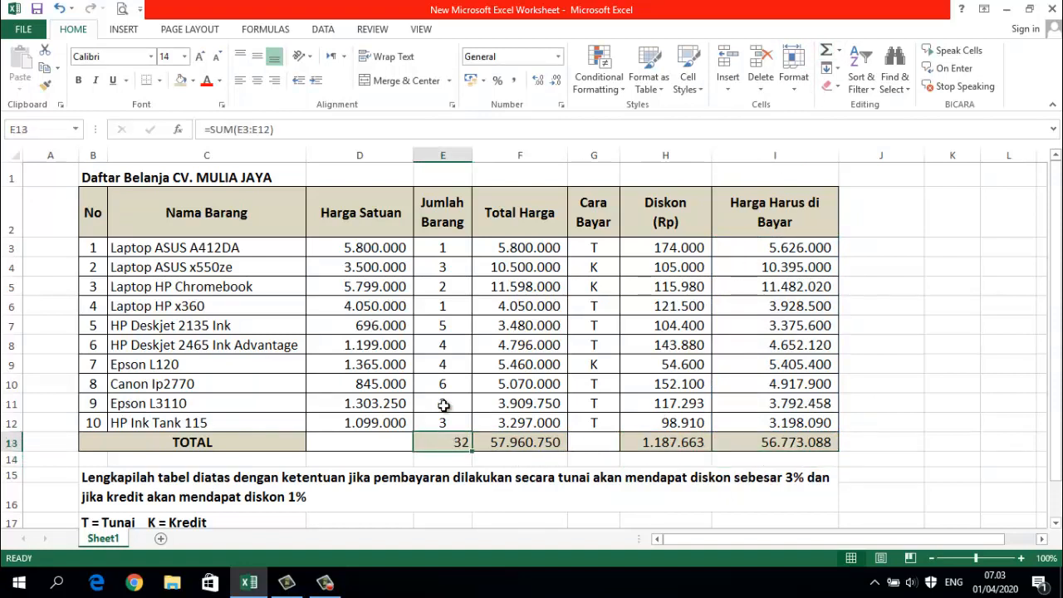
click(259, 80)
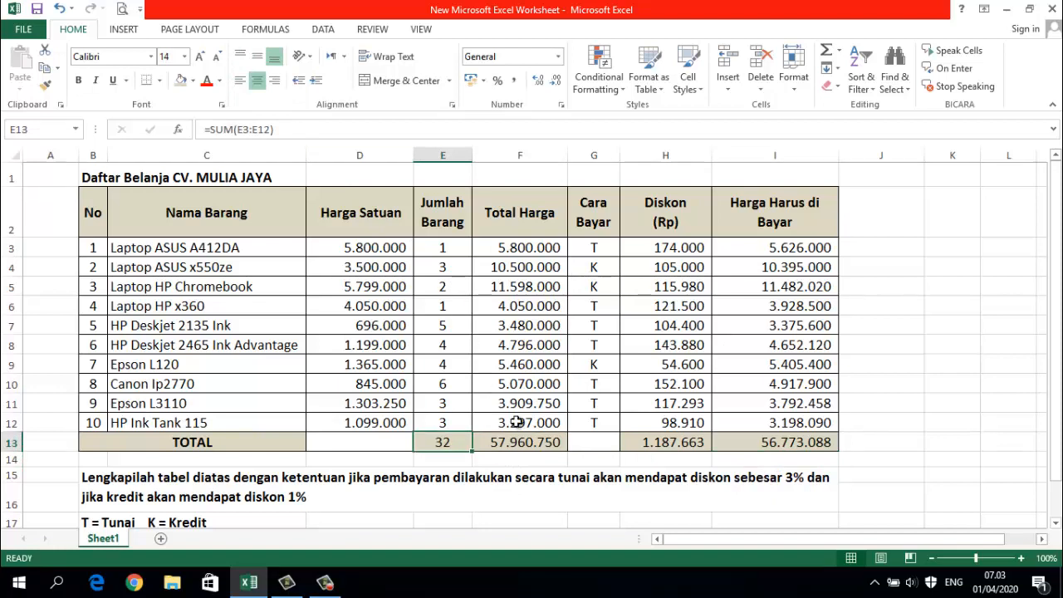
click(551, 445)
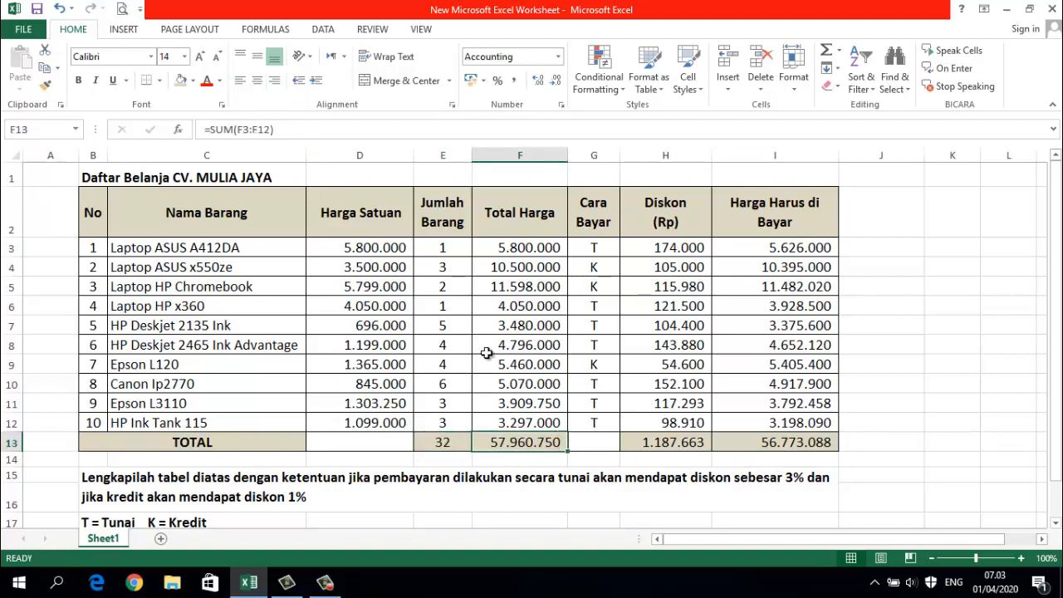